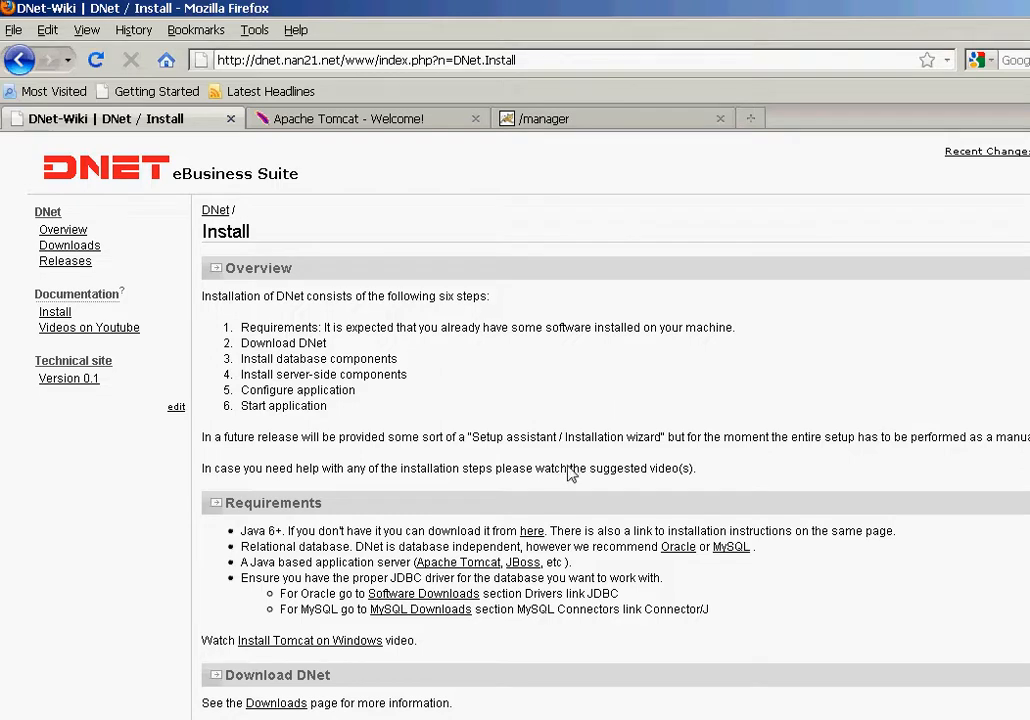
Step: Read through the DNet install page, highlighting the line about the maven repository download
{"action": "right_click", "coordinate": [550, 410]}
{"action": "left_click", "coordinate": [490, 392]}
{"action": "right_click", "coordinate": [594, 402]}
{"action": "left_click", "coordinate": [570, 398]}
{"action": "scroll", "coordinate": [522, 513], "scroll_direction": "down", "scroll_amount": 4}
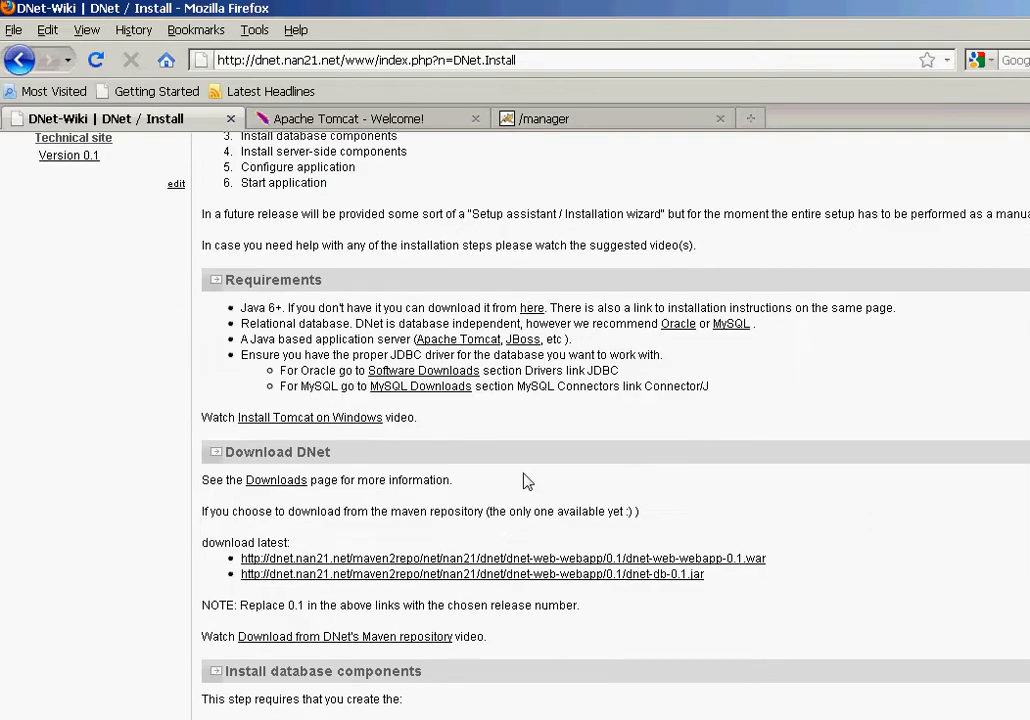
{"action": "scroll", "coordinate": [530, 475], "scroll_direction": "down", "scroll_amount": 2}
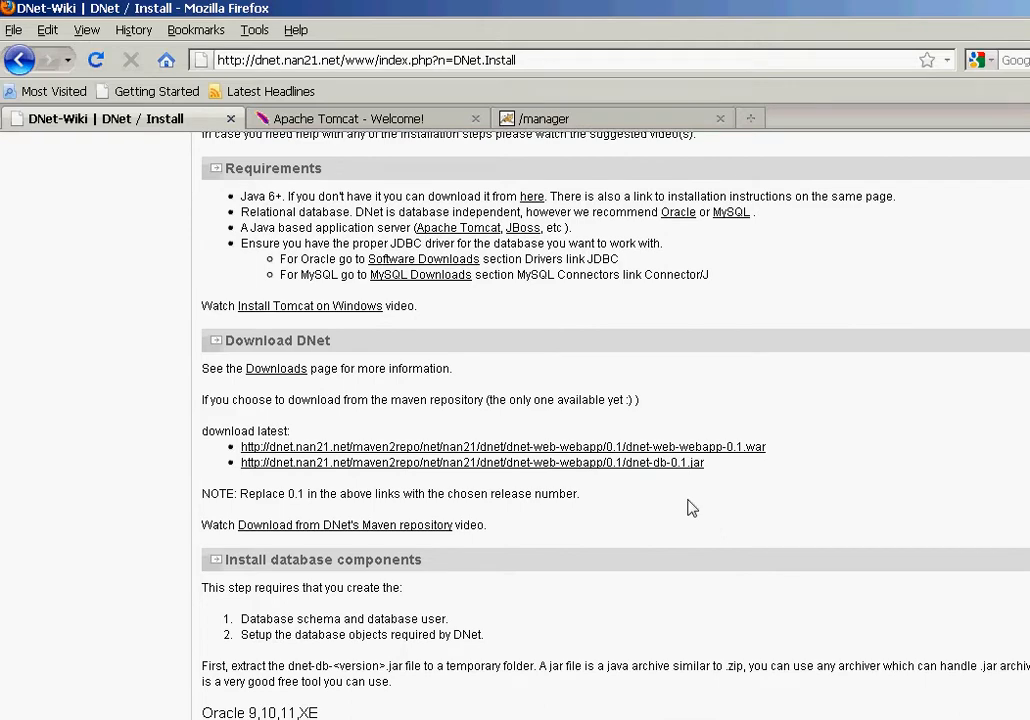
{"action": "scroll", "coordinate": [655, 508], "scroll_direction": "down", "scroll_amount": 6}
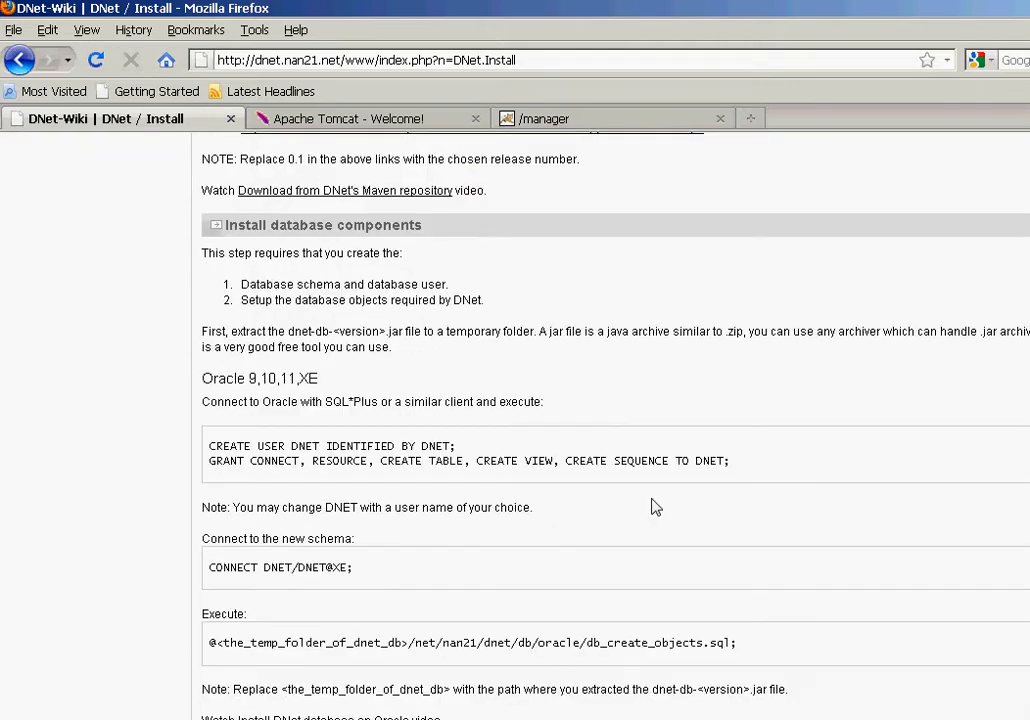
{"action": "scroll", "coordinate": [655, 508], "scroll_direction": "up", "scroll_amount": 2}
{"action": "scroll", "coordinate": [381, 328], "scroll_direction": "up", "scroll_amount": 4}
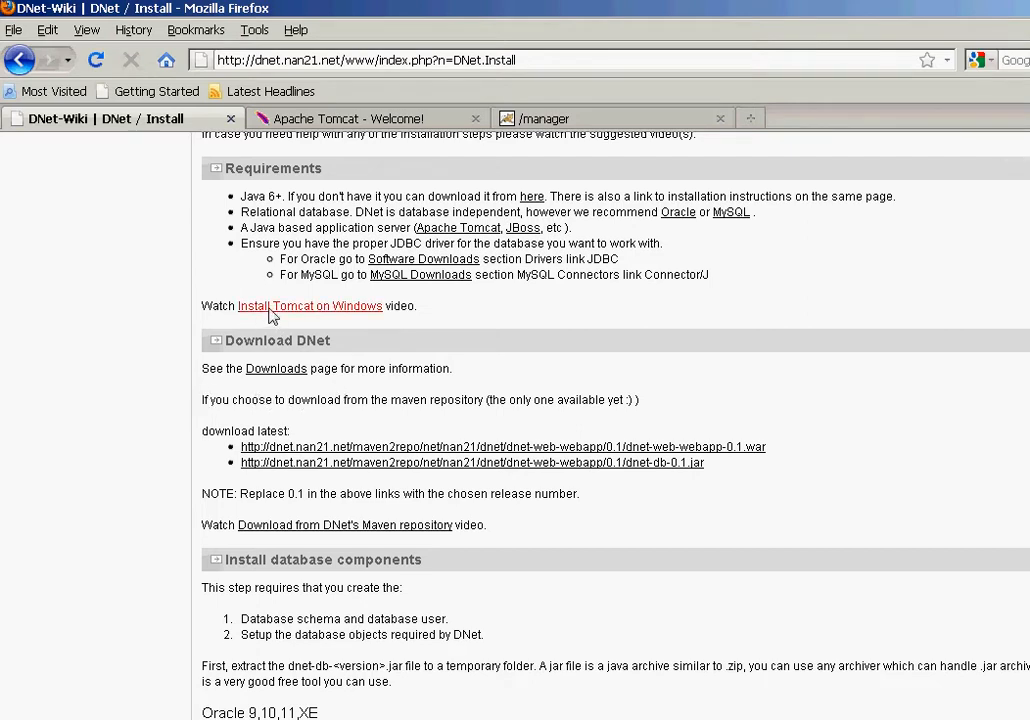
{"action": "left_click_drag", "start_coordinate": [210, 405], "coordinate": [699, 414]}
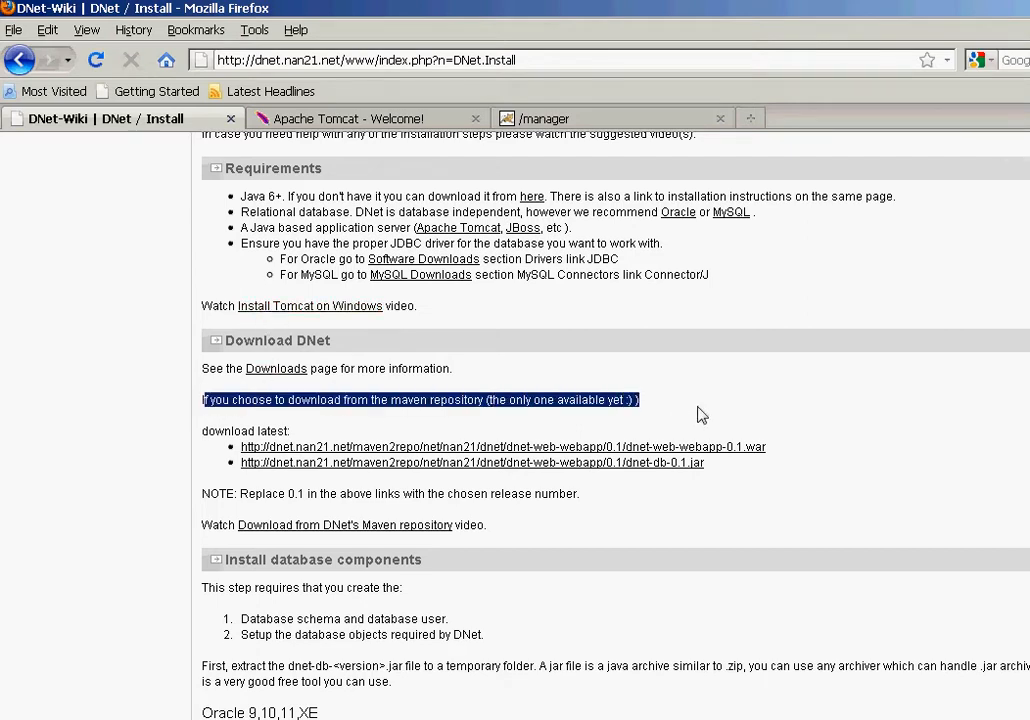
{"action": "left_click", "coordinate": [695, 412]}
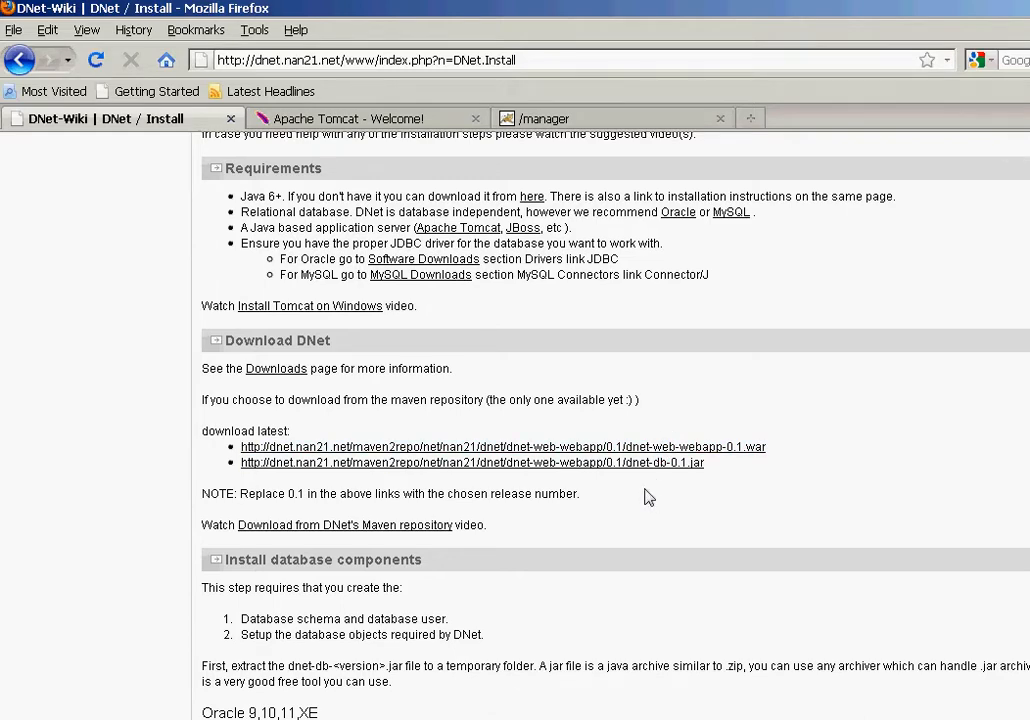
Step: Locate dnet-web-webapp-0.1.war in the dnet-web-webapp folder, then return to the install page
{"action": "left_click", "coordinate": [591, 718]}
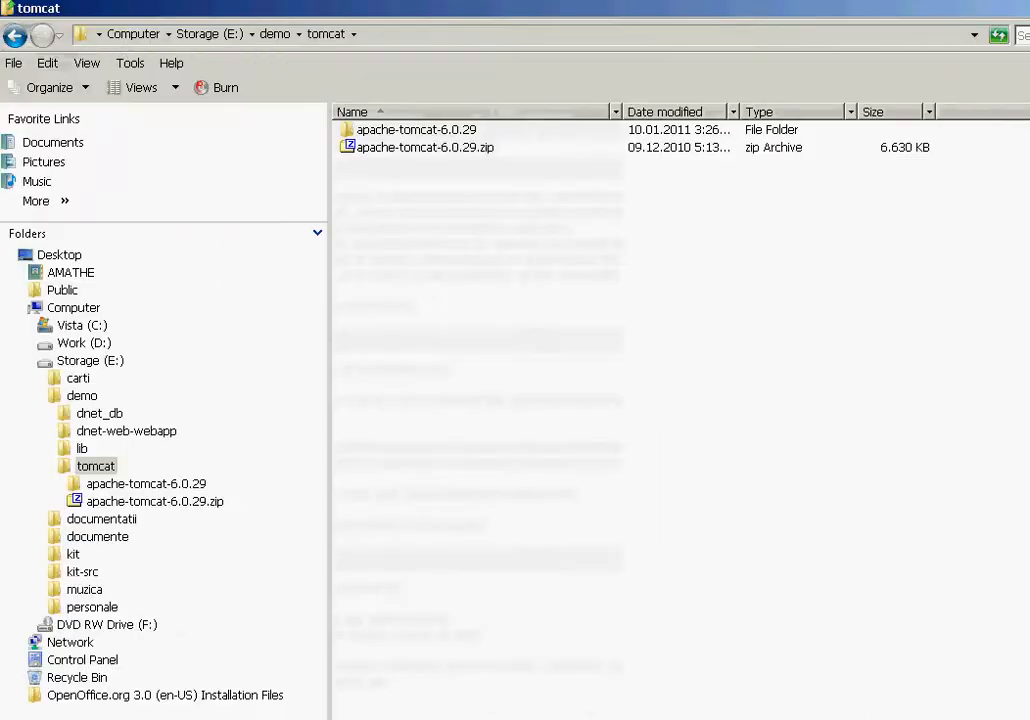
{"action": "left_click", "coordinate": [160, 430]}
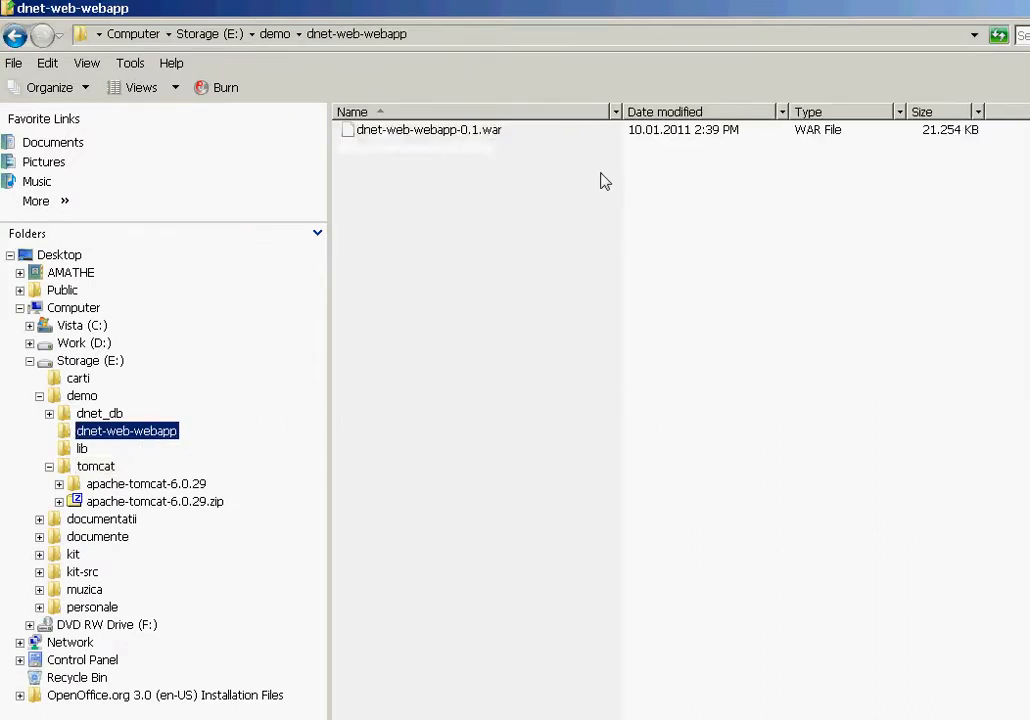
{"action": "left_click", "coordinate": [428, 133]}
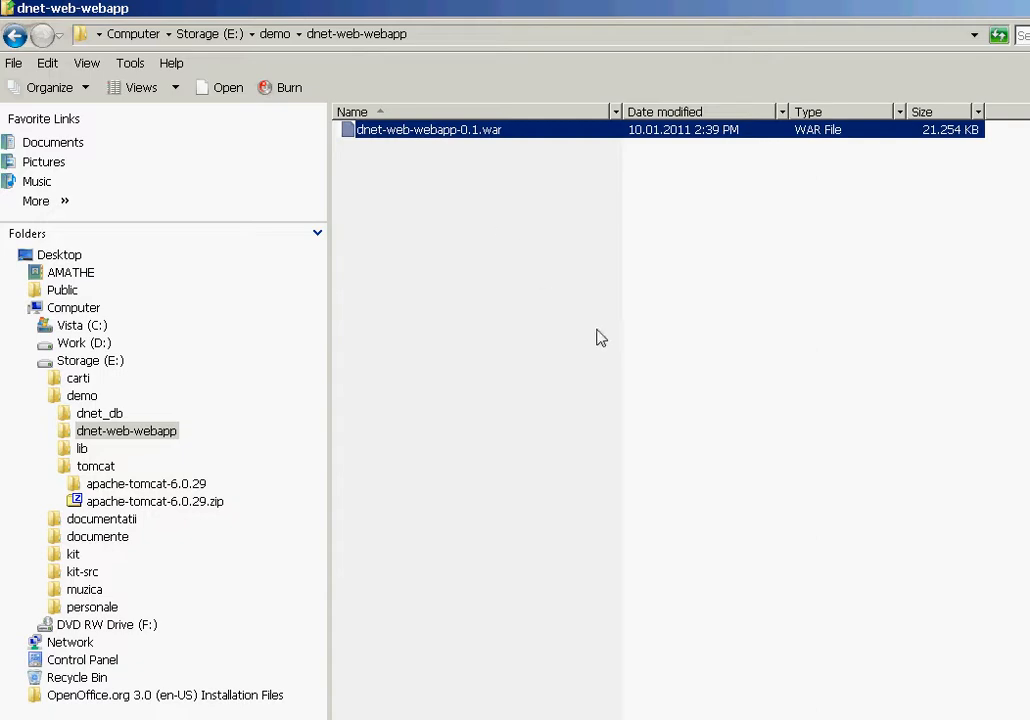
{"action": "key", "text": "alt+Tab"}
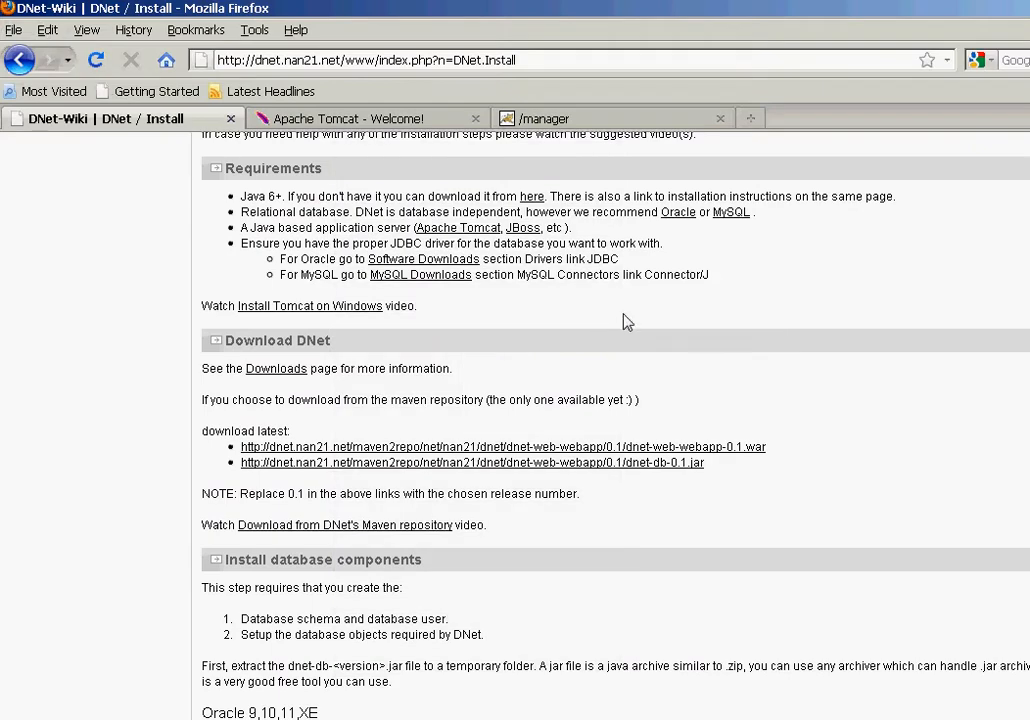
Step: Go to the Tomcat manager page and scroll to its WAR file deploy form, cancelling Browse
{"action": "scroll", "coordinate": [620, 315], "scroll_direction": "down", "scroll_amount": 4}
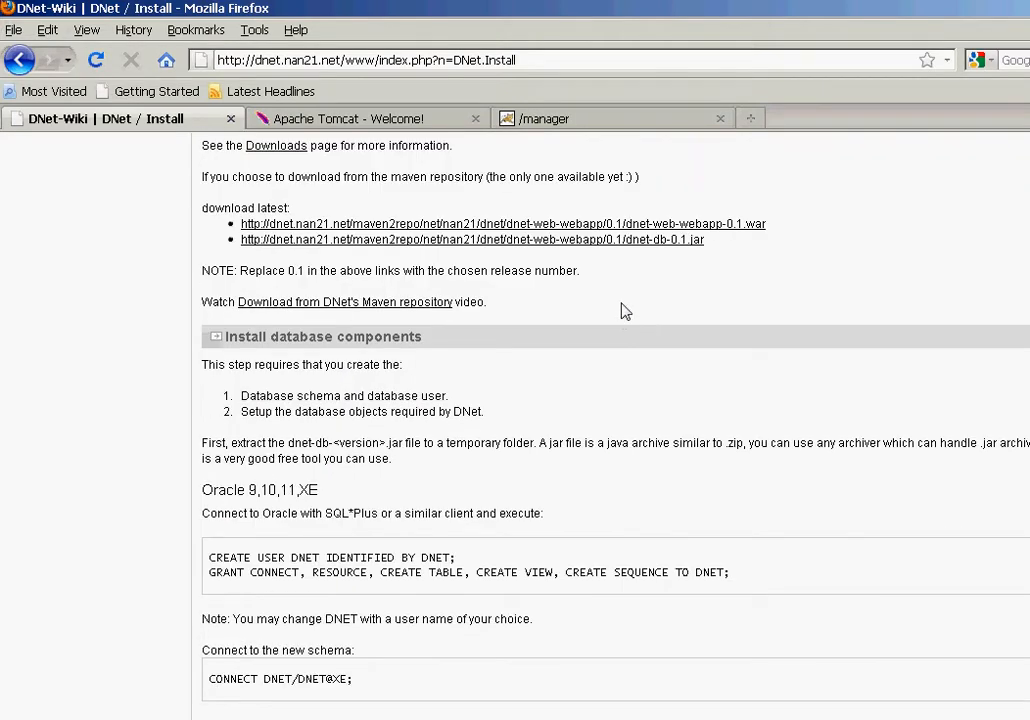
{"action": "left_click", "coordinate": [616, 122]}
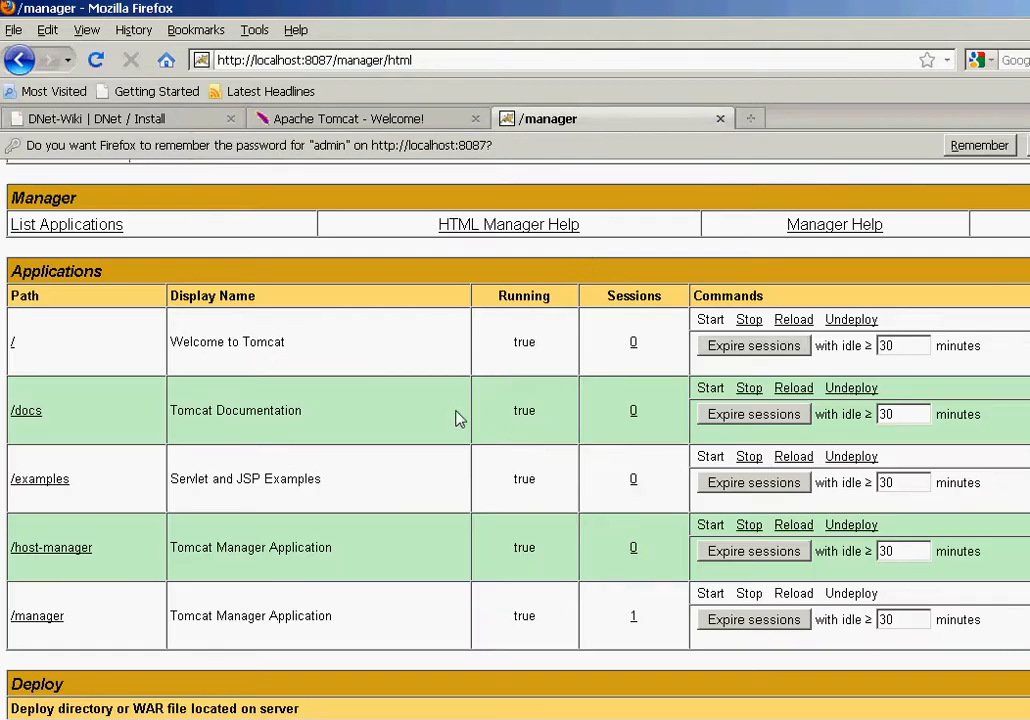
{"action": "scroll", "coordinate": [455, 416], "scroll_direction": "up", "scroll_amount": 2}
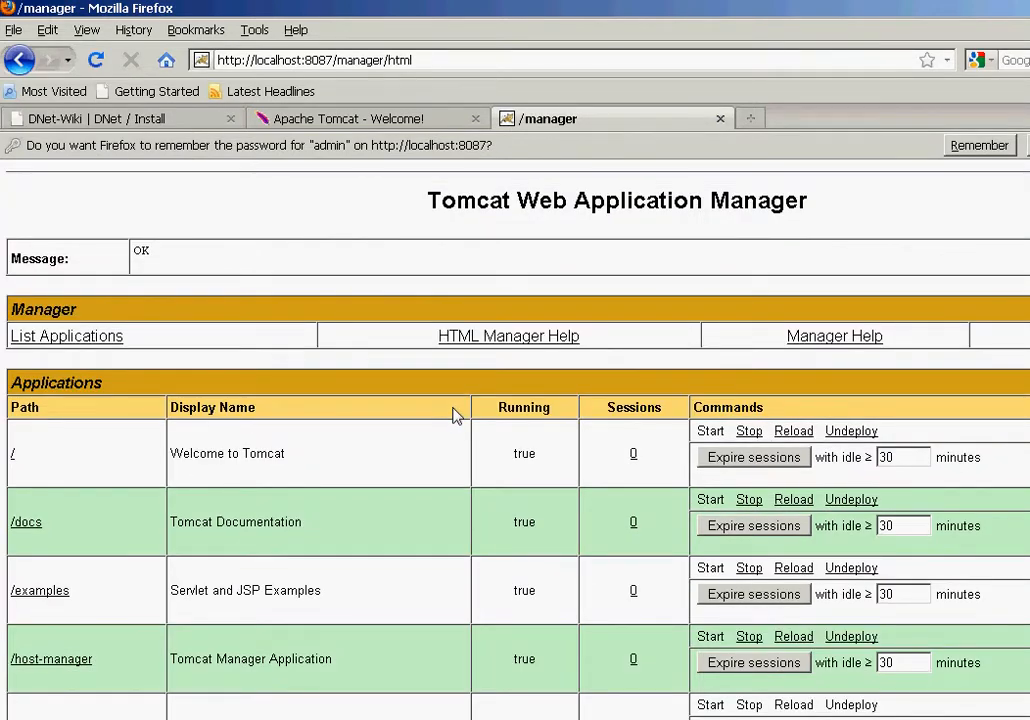
{"action": "scroll", "coordinate": [455, 416], "scroll_direction": "down", "scroll_amount": 5}
{"action": "left_click", "coordinate": [451, 674]}
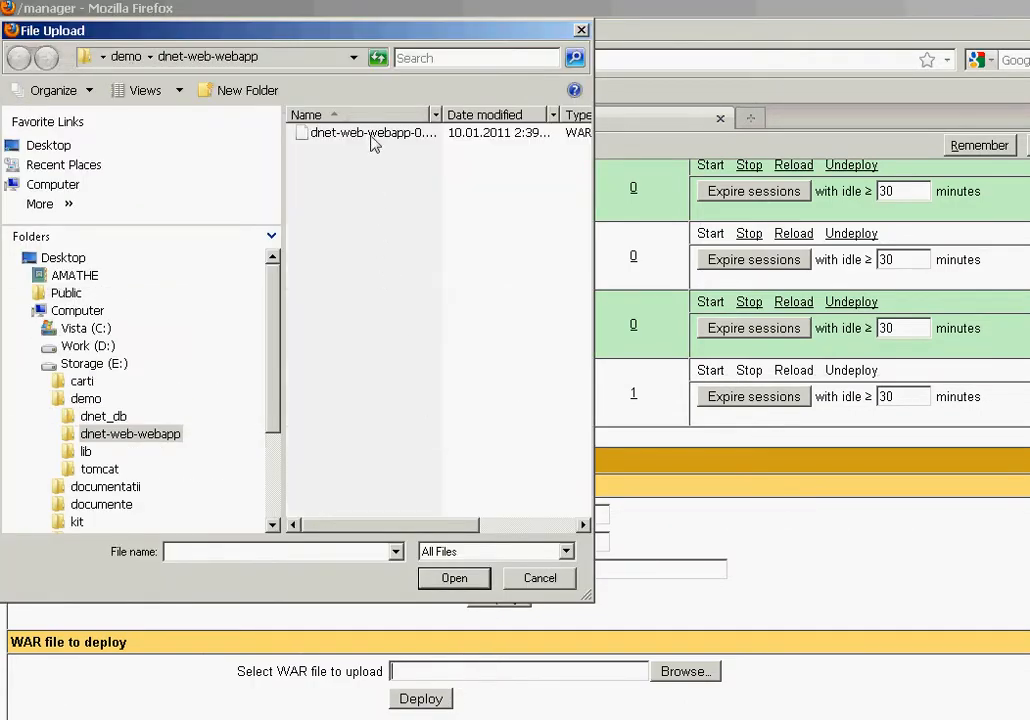
{"action": "left_click", "coordinate": [541, 579]}
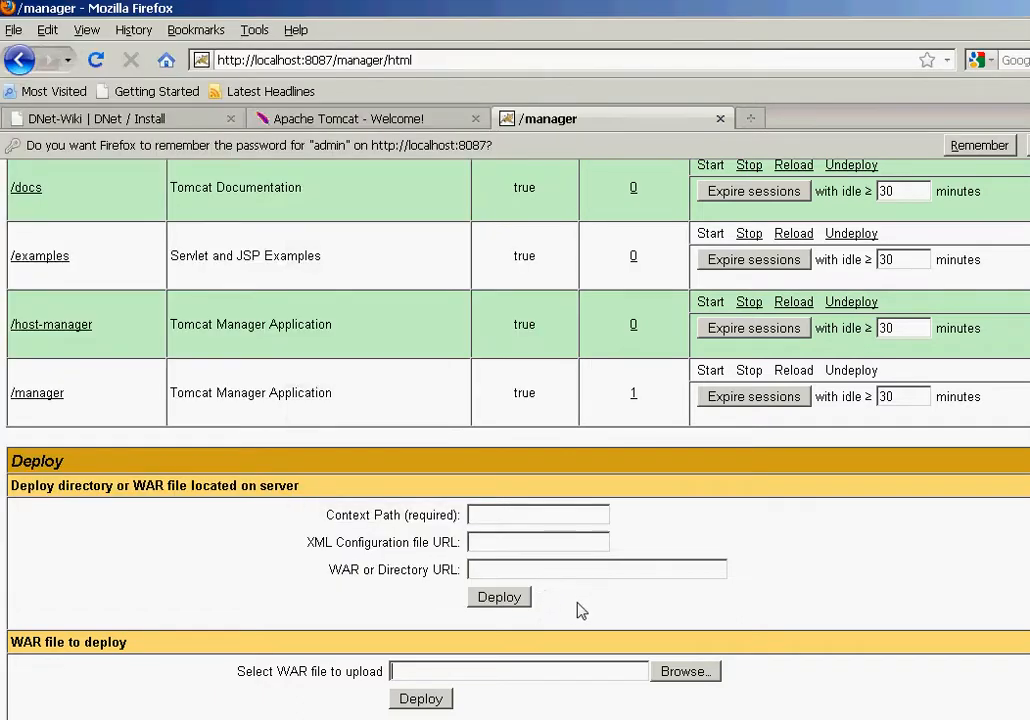
Step: Trim dnet-web-webapp-0.1.war down to dnet01.war in Explorer, then return to the Tomcat manager
{"action": "key", "text": "alt+Tab"}
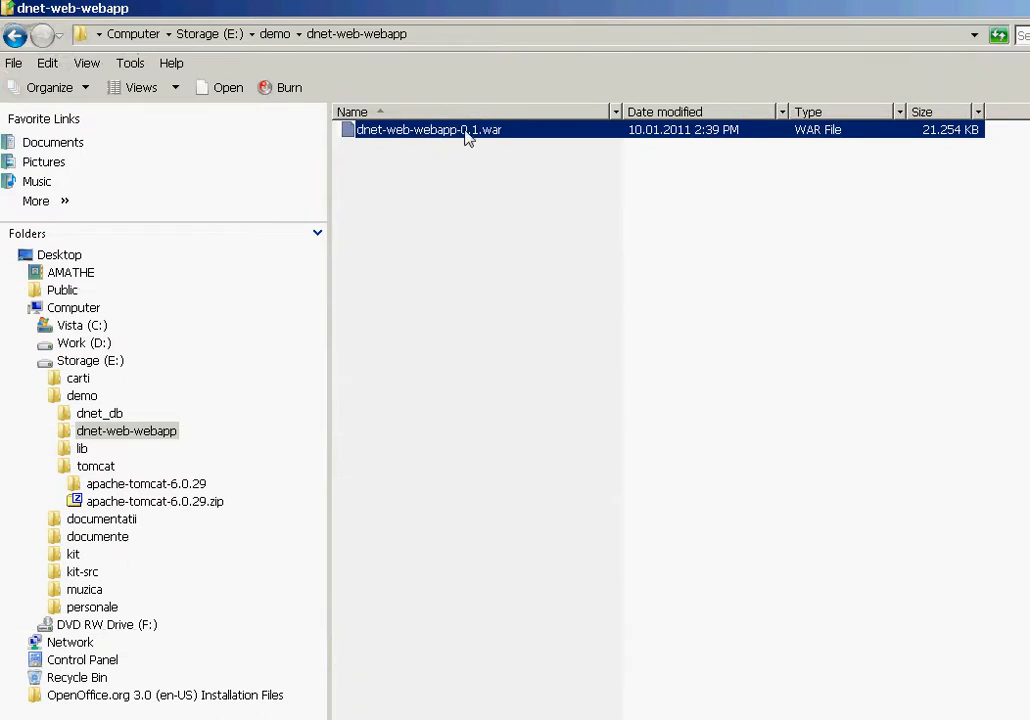
{"action": "key", "text": "F2"}
{"action": "left_click_drag", "start_coordinate": [464, 131], "coordinate": [384, 131]}
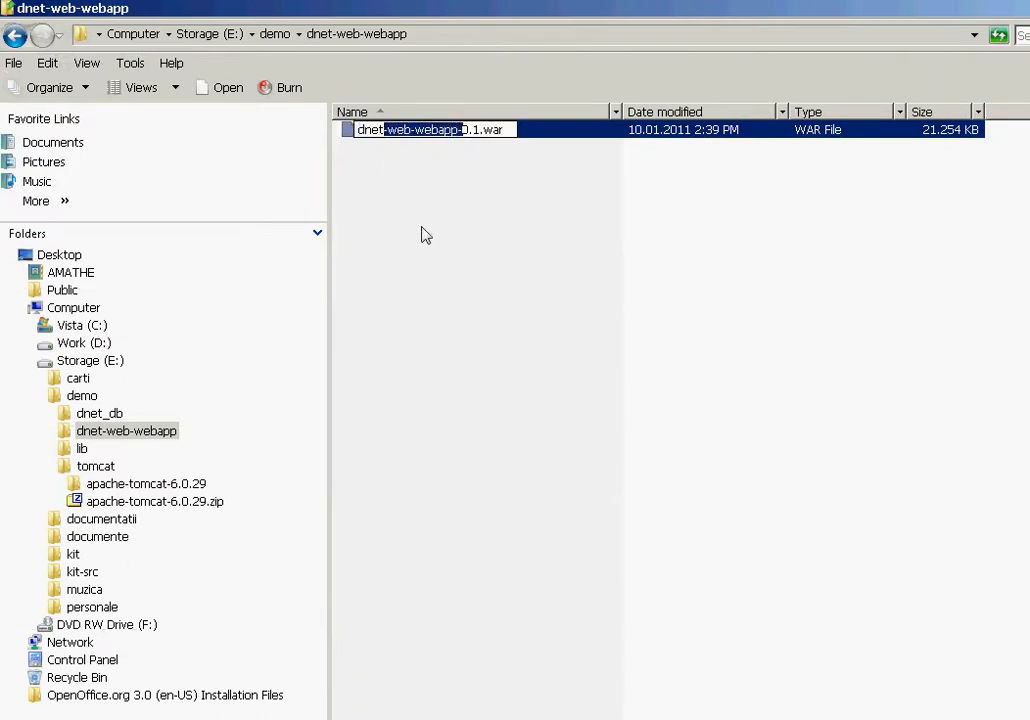
{"action": "key", "text": "Delete"}
{"action": "key", "text": "Right"}
{"action": "key", "text": "Right"}
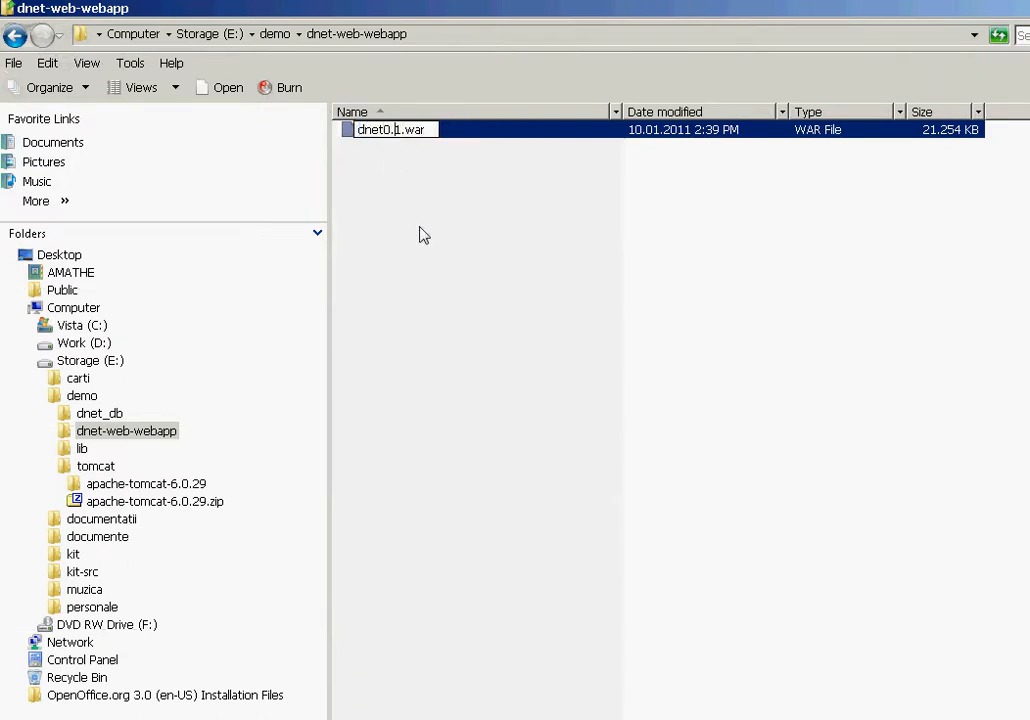
{"action": "key", "text": "BackSpace"}
{"action": "left_click", "coordinate": [436, 246]}
{"action": "left_click", "coordinate": [386, 132]}
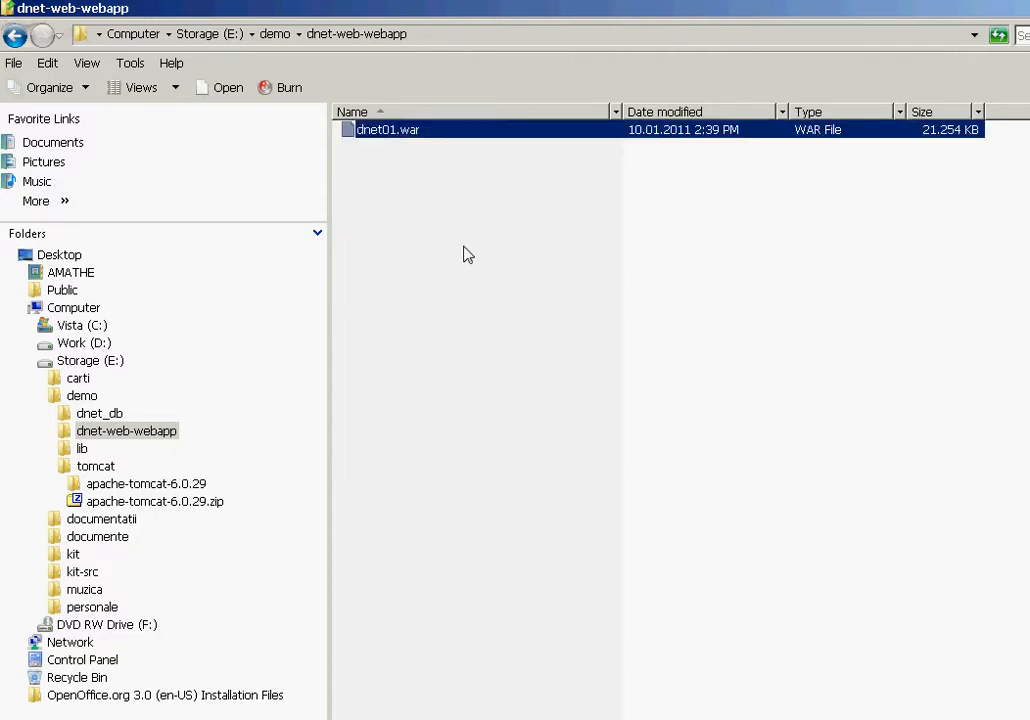
{"action": "key", "text": "alt+Tab"}
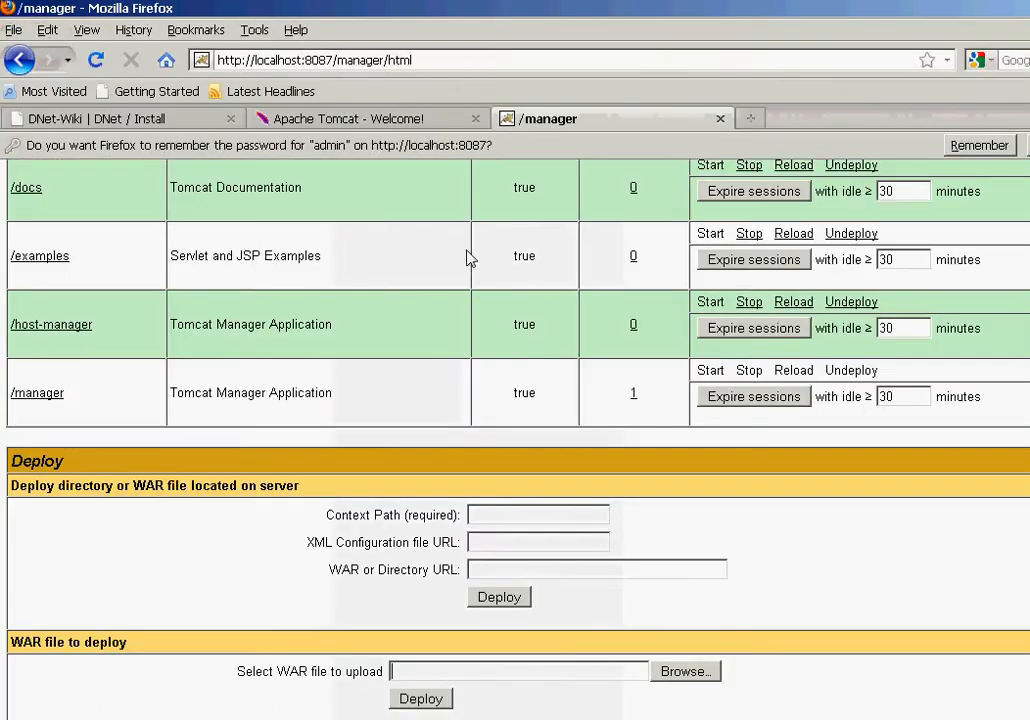
Step: Choose dnet01.war as the upload file in the WAR deploy form and deploy it
{"action": "left_click", "coordinate": [682, 672]}
{"action": "left_click", "coordinate": [345, 136]}
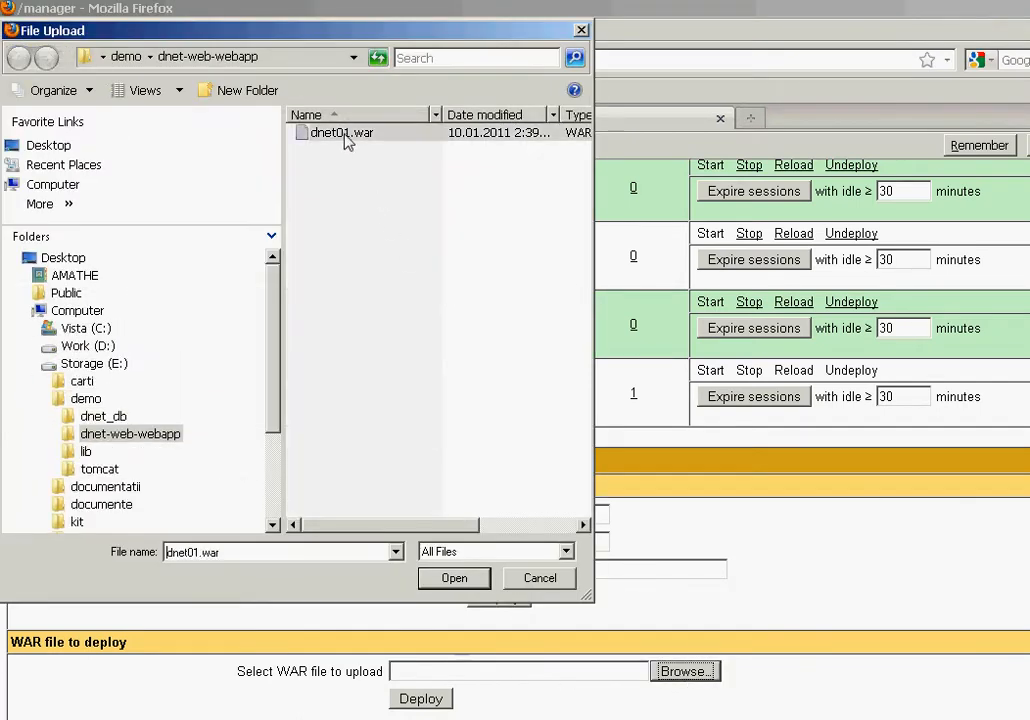
{"action": "left_click", "coordinate": [458, 578]}
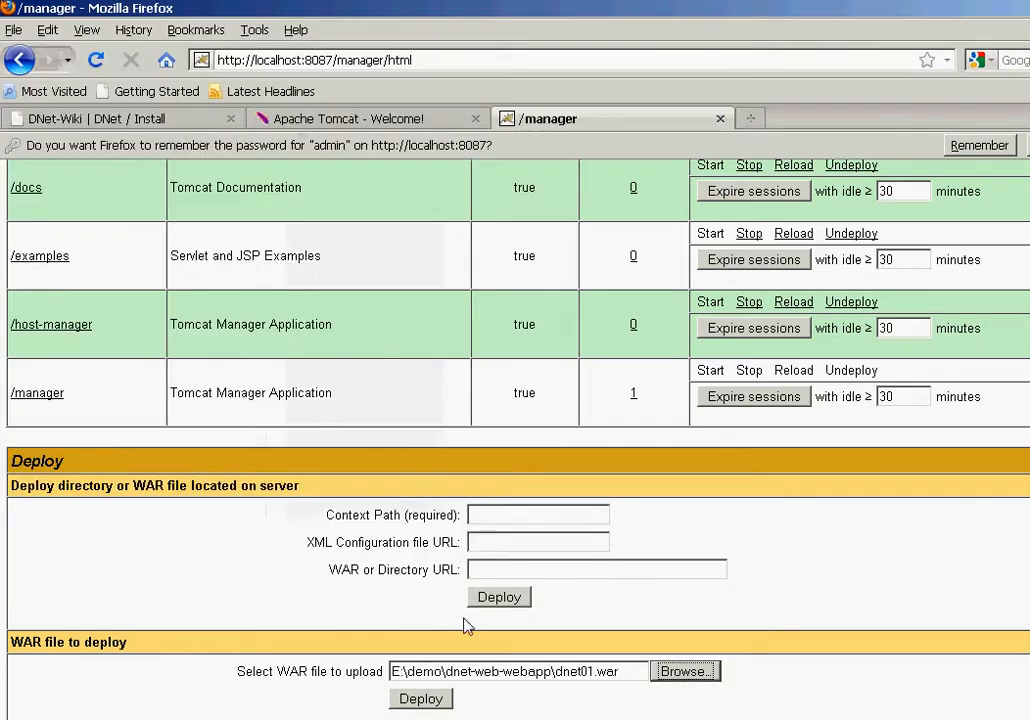
{"action": "left_click", "coordinate": [420, 699]}
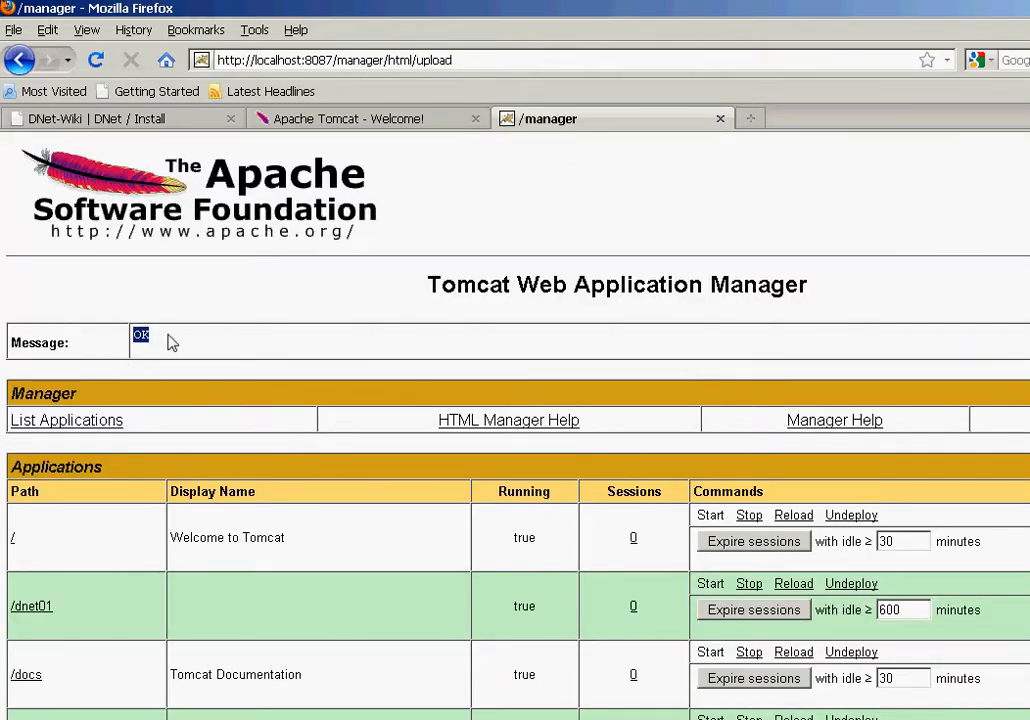
Step: Stop and confirm stopping /dnet01, then go back to the dnet-web-webapp folder window
{"action": "scroll", "coordinate": [145, 611], "scroll_direction": "down", "scroll_amount": 4}
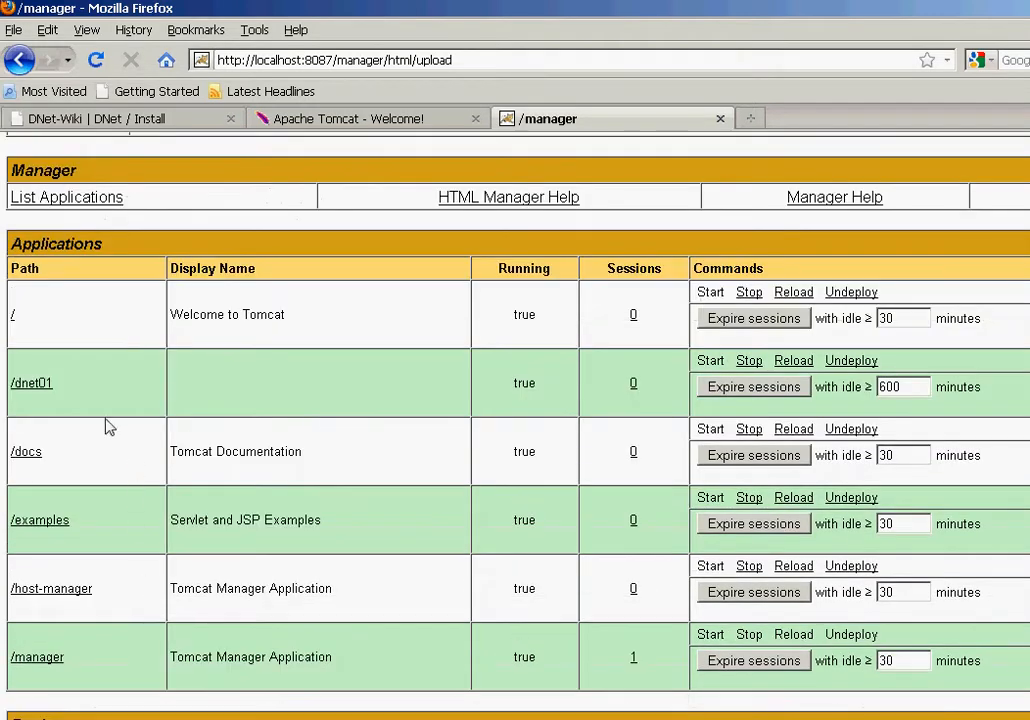
{"action": "left_click_drag", "start_coordinate": [78, 391], "coordinate": [26, 400]}
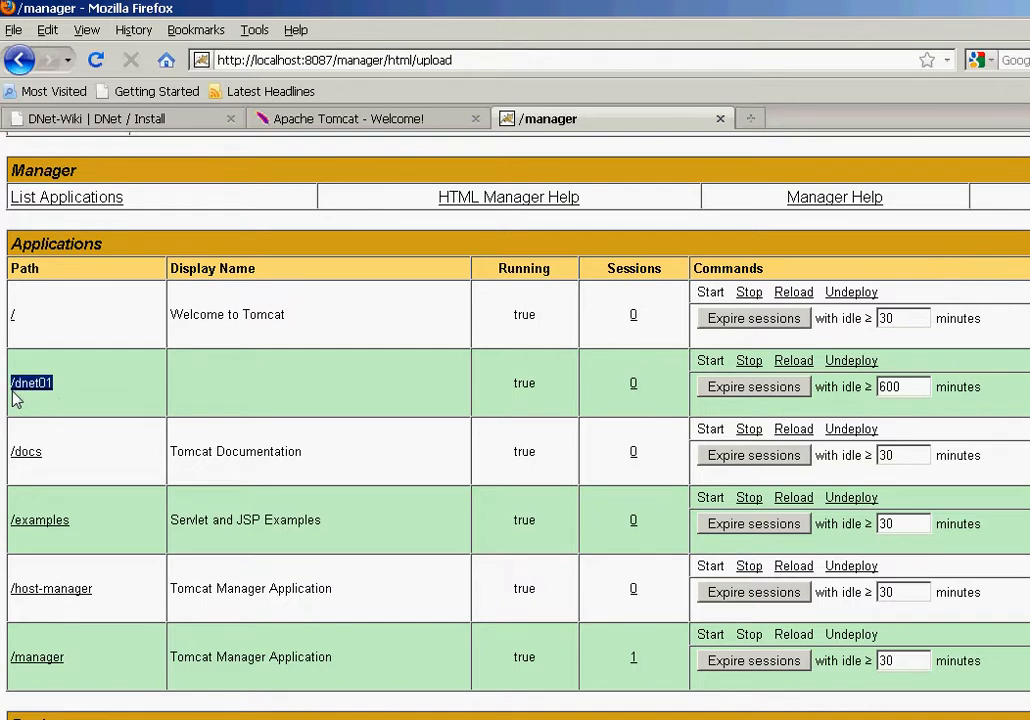
{"action": "left_click", "coordinate": [69, 409]}
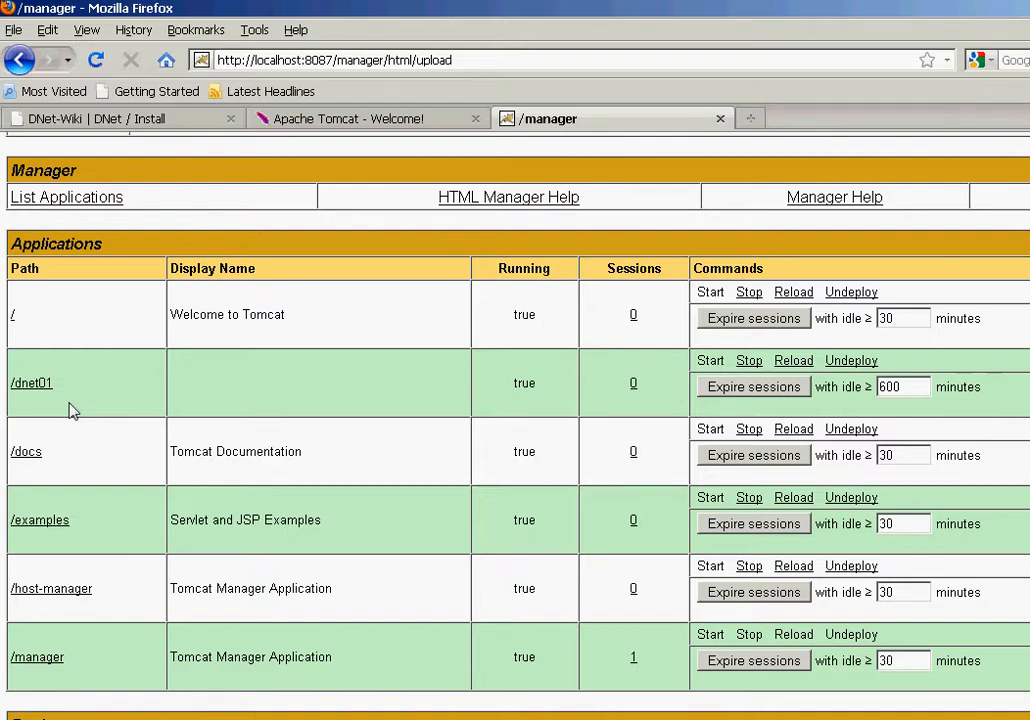
{"action": "left_click", "coordinate": [750, 367]}
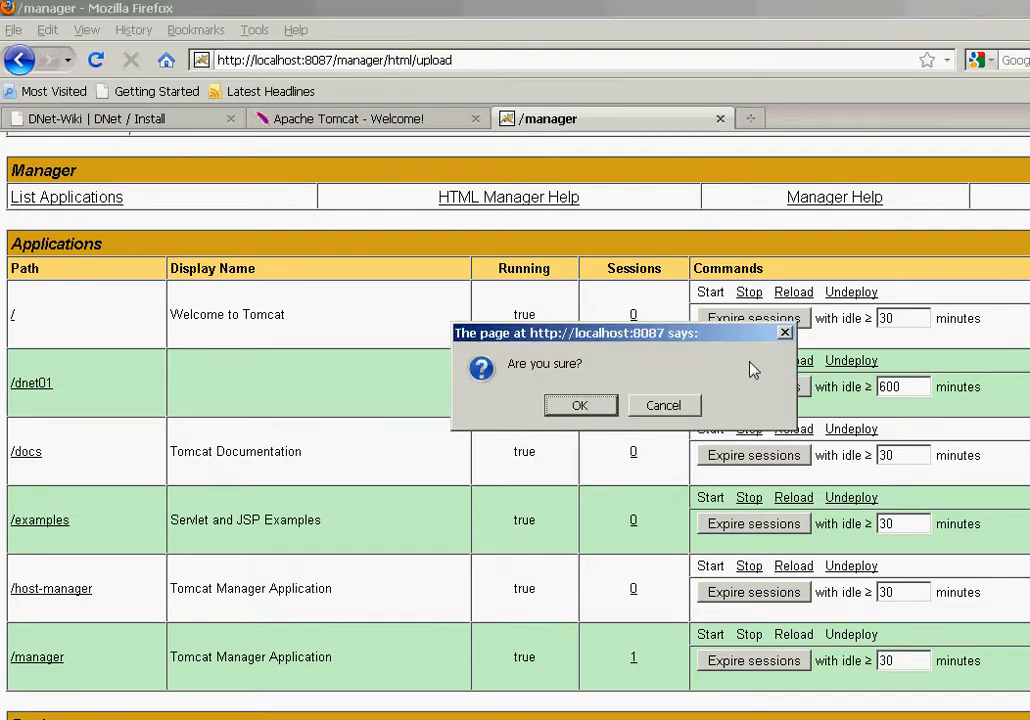
{"action": "left_click", "coordinate": [586, 411]}
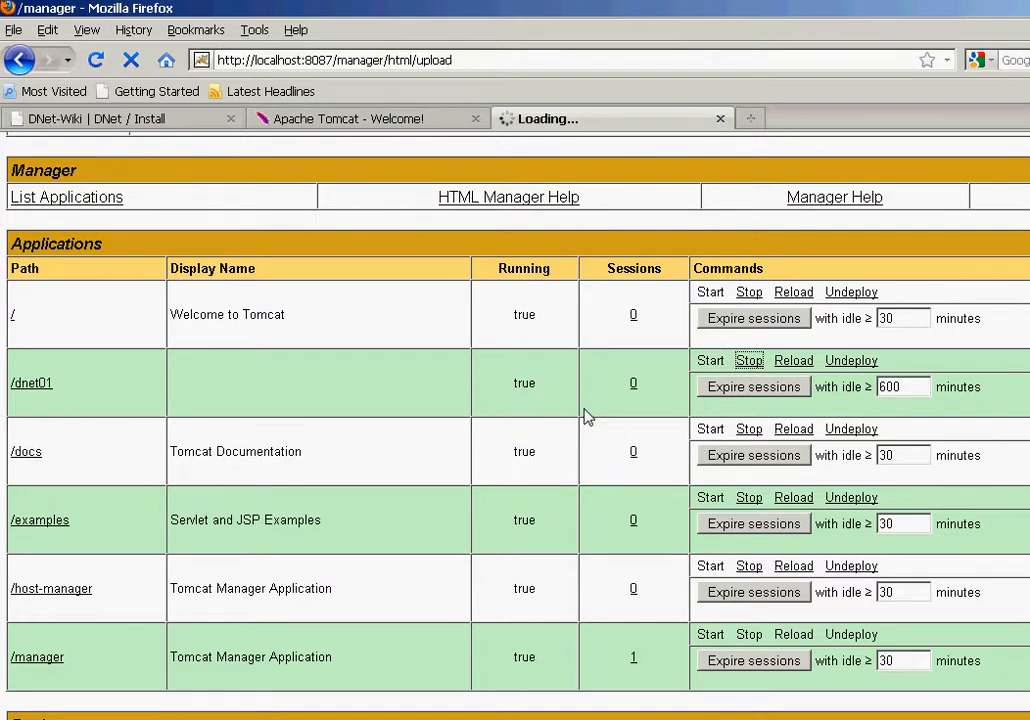
{"action": "scroll", "coordinate": [588, 406], "scroll_direction": "down", "scroll_amount": 2}
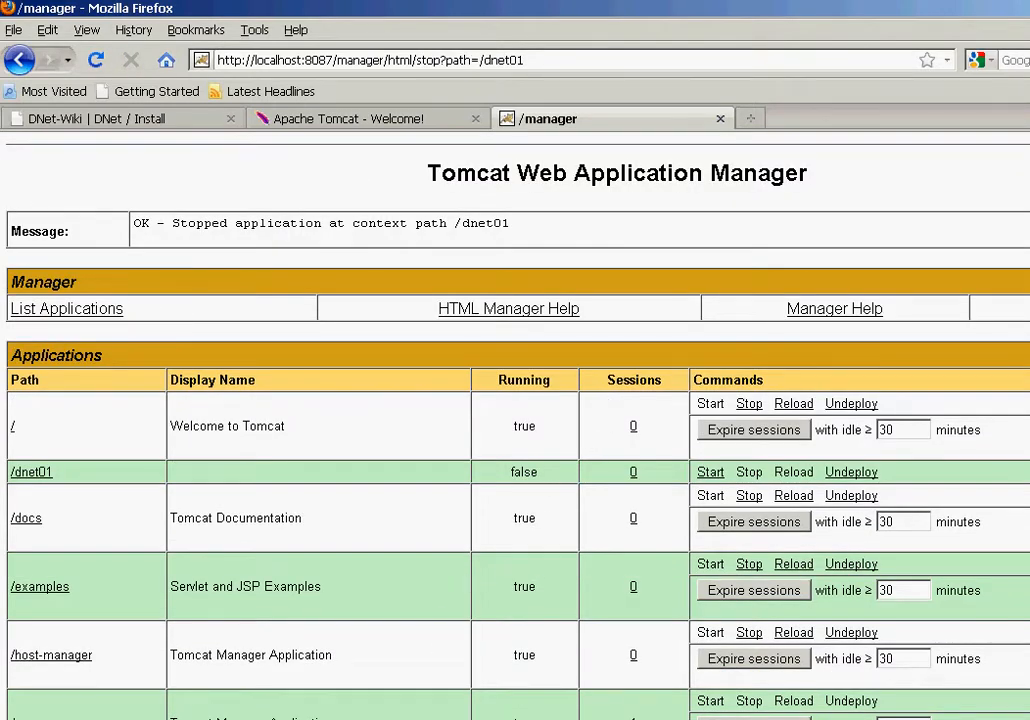
{"action": "key", "text": "alt+Tab"}
{"action": "left_click", "coordinate": [505, 411]}
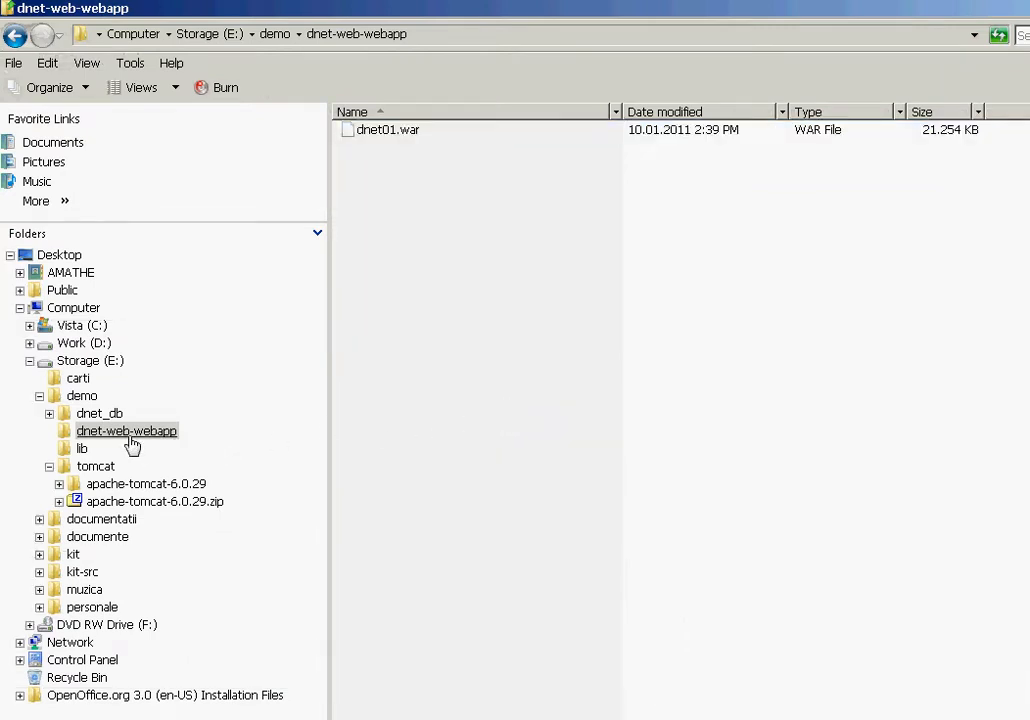
Step: Navigate to tomcat\apache-tomcat-6.0.29\apache-tomcat-6.0.29\webapps\dnet01\WEB-INF in Explorer
{"action": "left_click", "coordinate": [92, 466]}
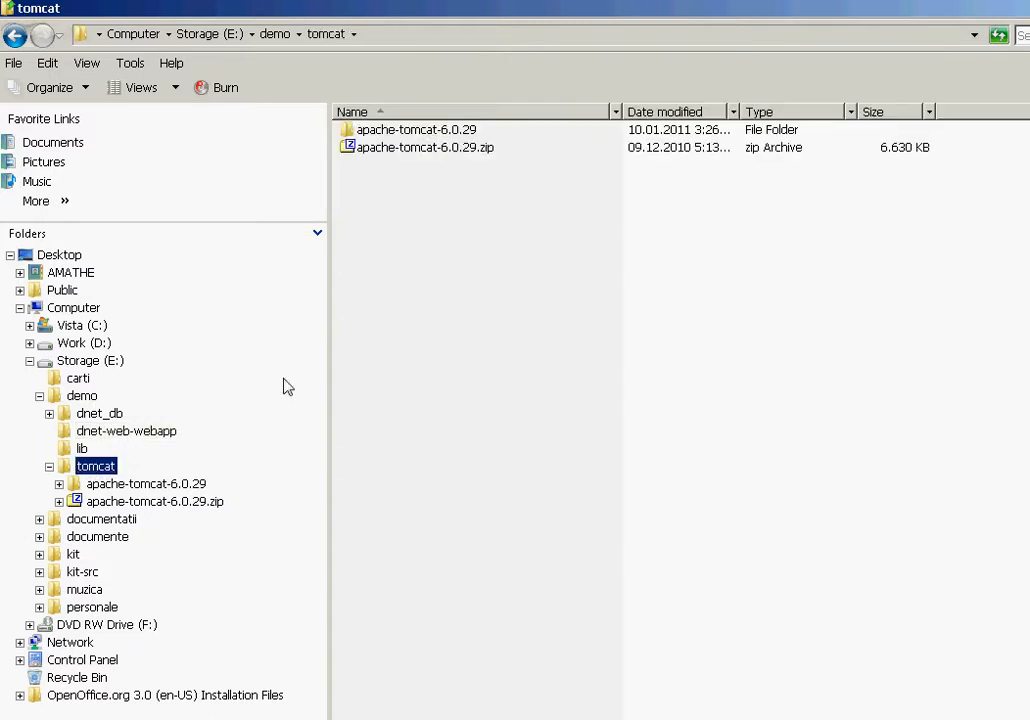
{"action": "double_click", "coordinate": [399, 132]}
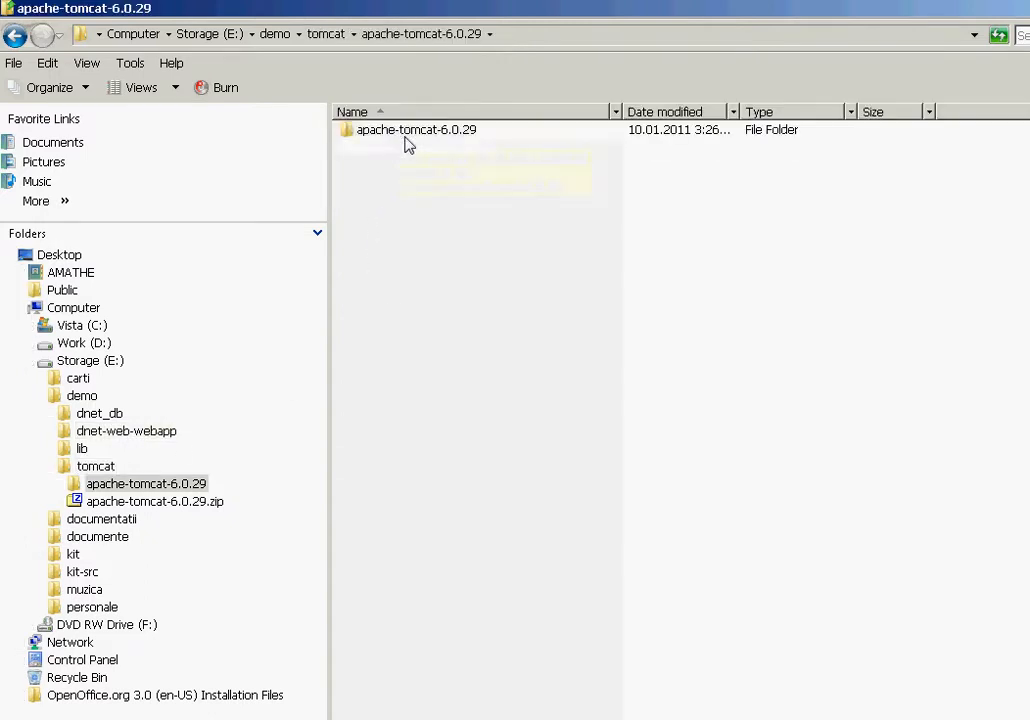
{"action": "double_click", "coordinate": [403, 137]}
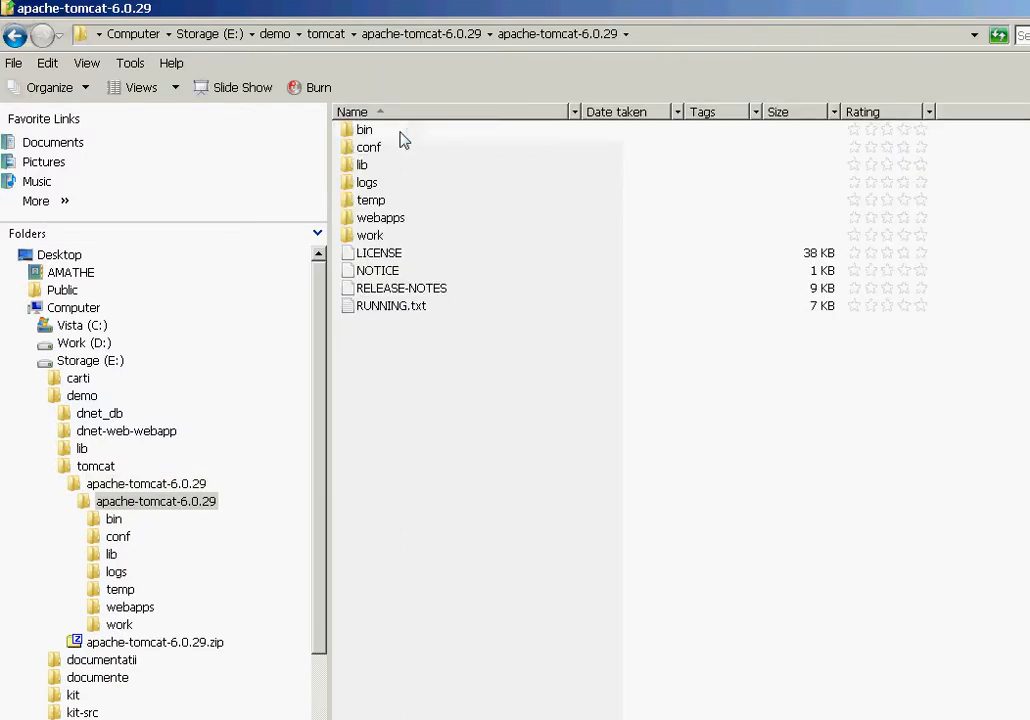
{"action": "left_click", "coordinate": [380, 218]}
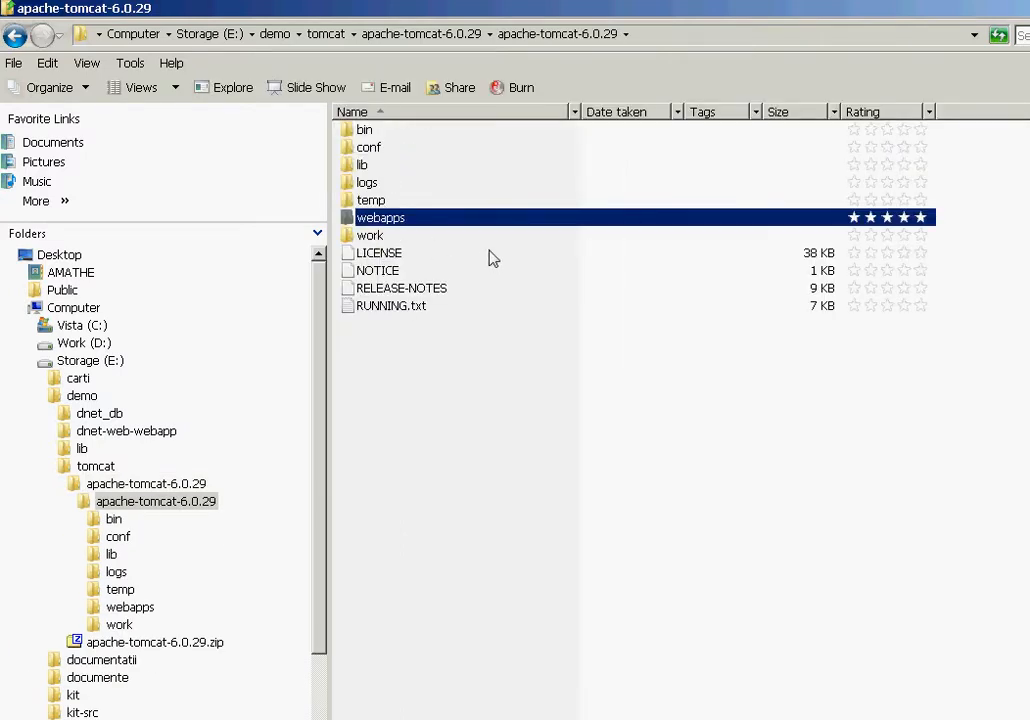
{"action": "double_click", "coordinate": [393, 224]}
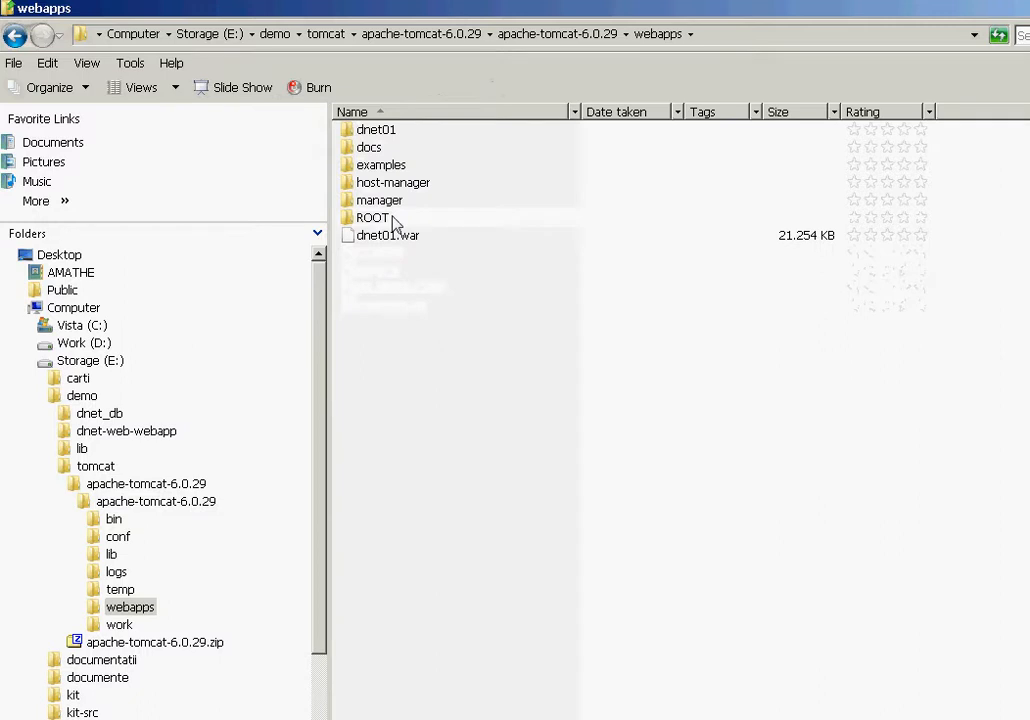
{"action": "left_click", "coordinate": [390, 131]}
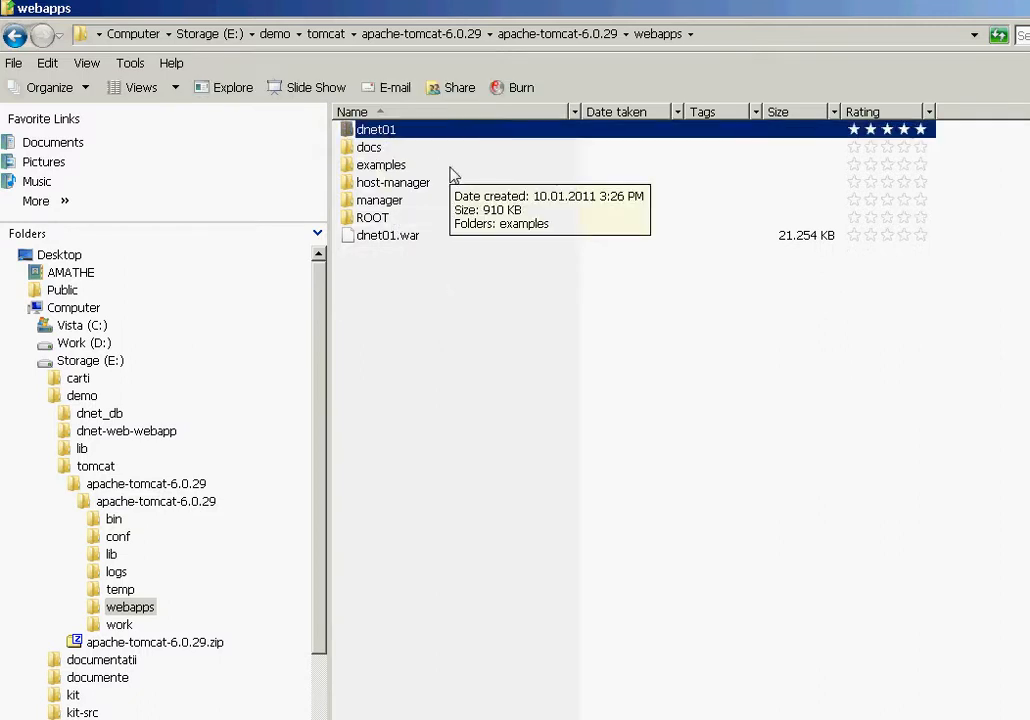
{"action": "double_click", "coordinate": [390, 135]}
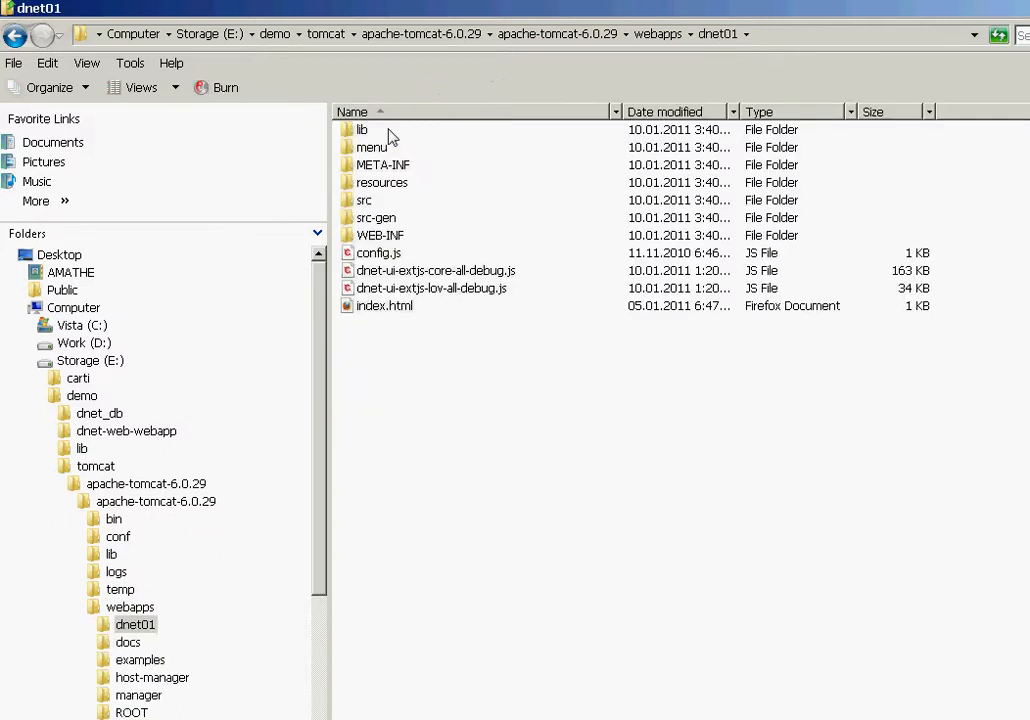
{"action": "double_click", "coordinate": [371, 238]}
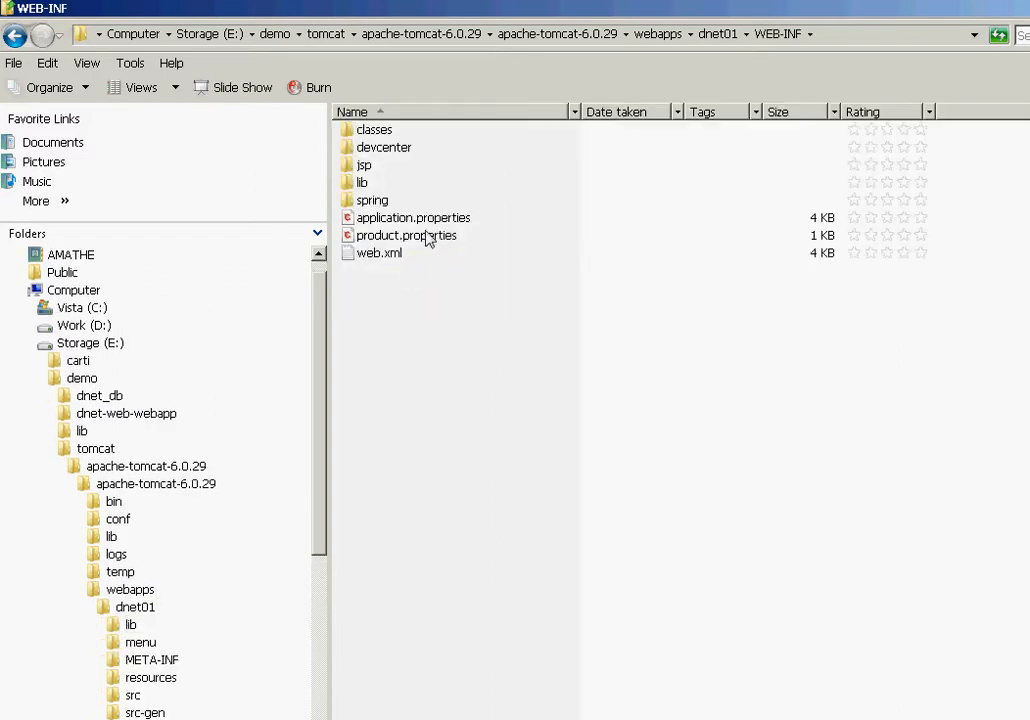
Step: Open application.properties in the ConTEXT editor from its context menu
{"action": "left_click", "coordinate": [428, 222]}
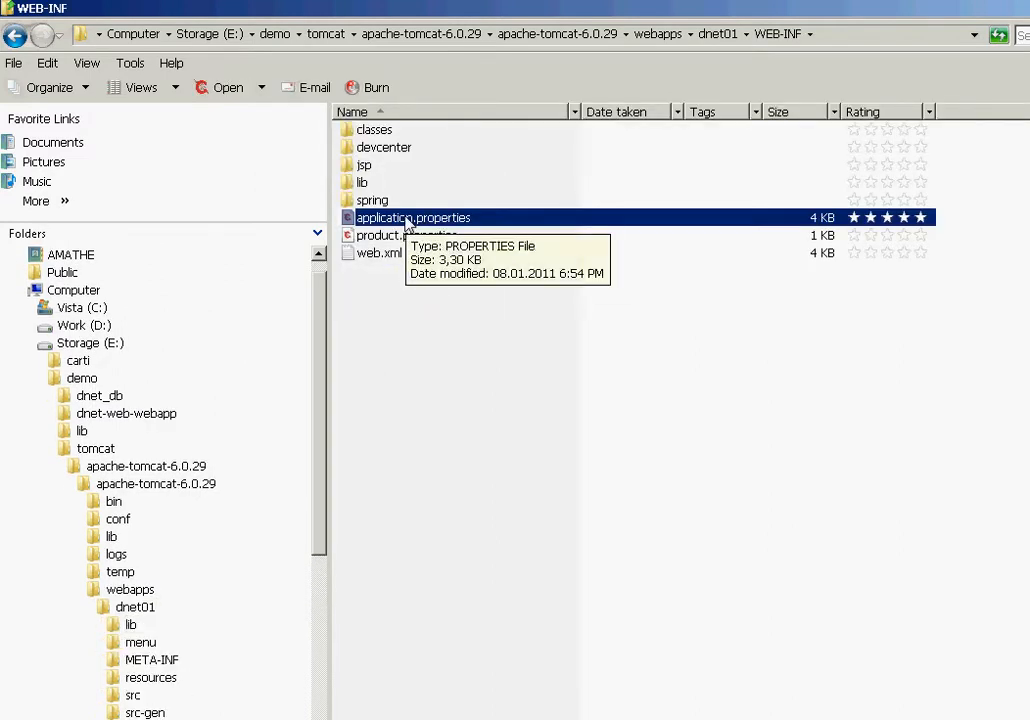
{"action": "right_click", "coordinate": [407, 224]}
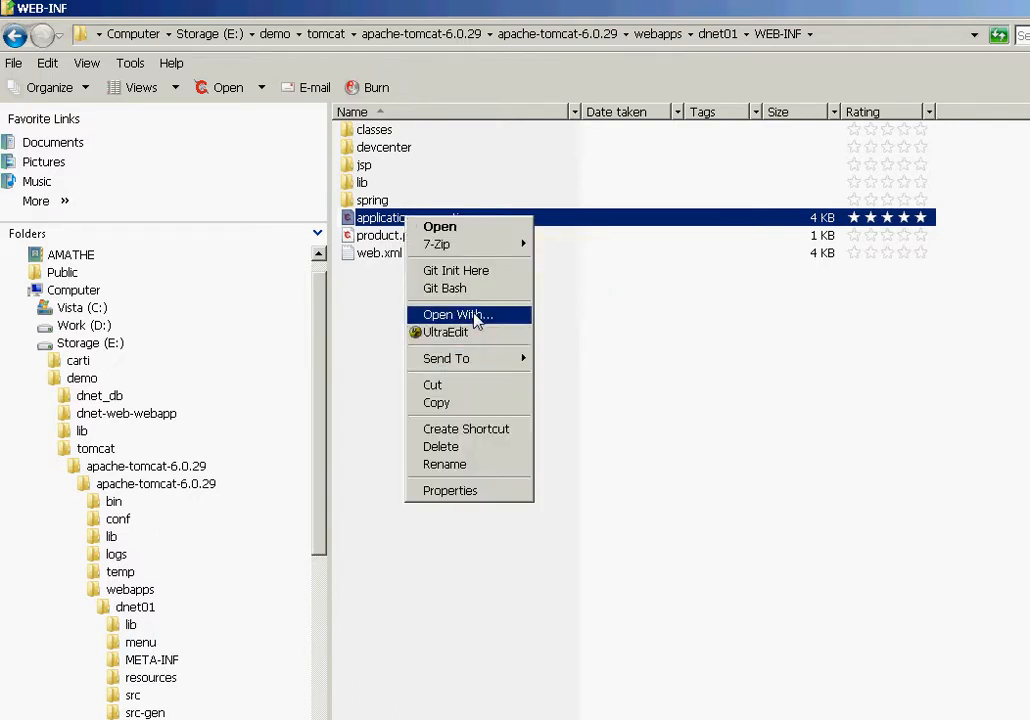
{"action": "left_click", "coordinate": [464, 230]}
{"action": "left_click", "coordinate": [449, 201]}
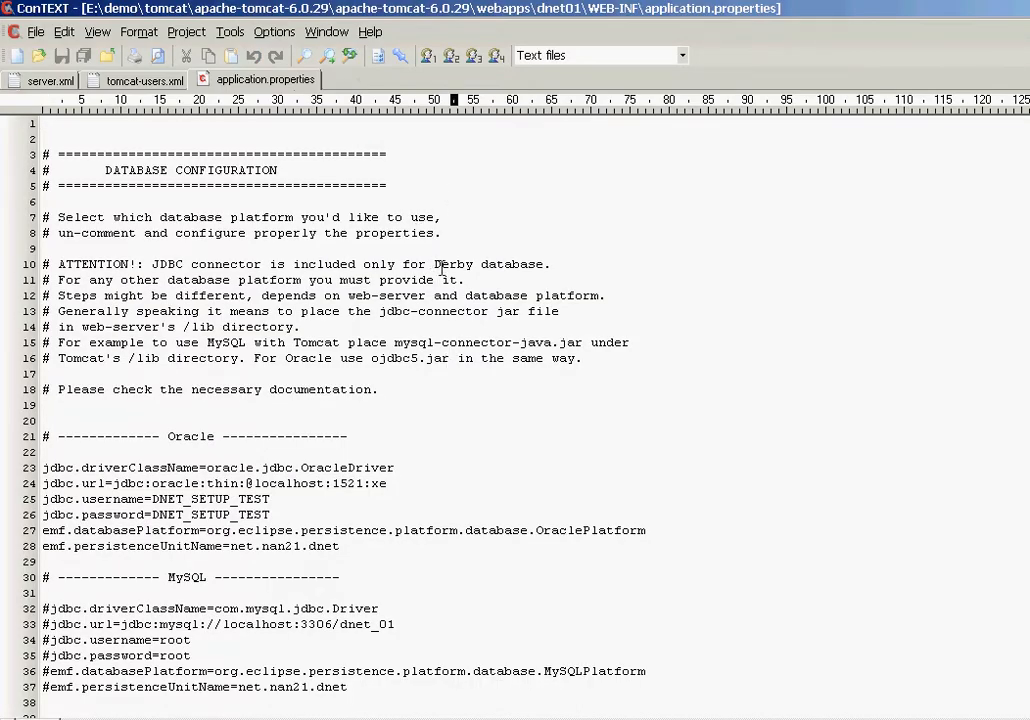
{"action": "scroll", "coordinate": [383, 205], "scroll_direction": "down", "scroll_amount": 1}
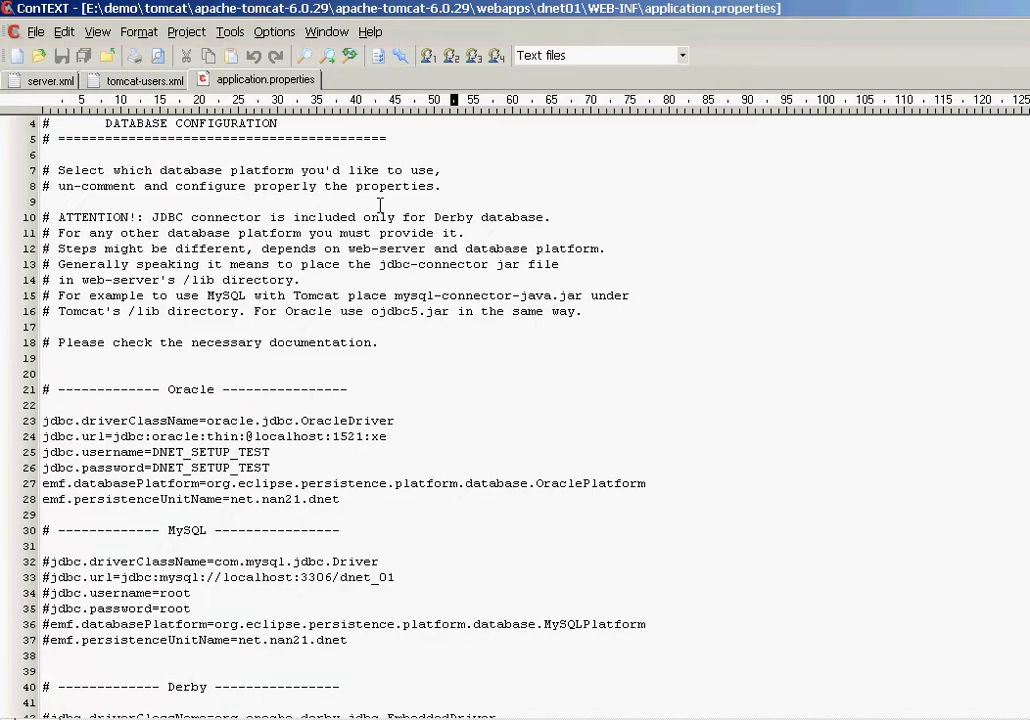
{"action": "scroll", "coordinate": [382, 207], "scroll_direction": "down", "scroll_amount": 2}
{"action": "left_click_drag", "start_coordinate": [48, 276], "coordinate": [421, 566]}
{"action": "scroll", "coordinate": [405, 380], "scroll_direction": "down", "scroll_amount": 2}
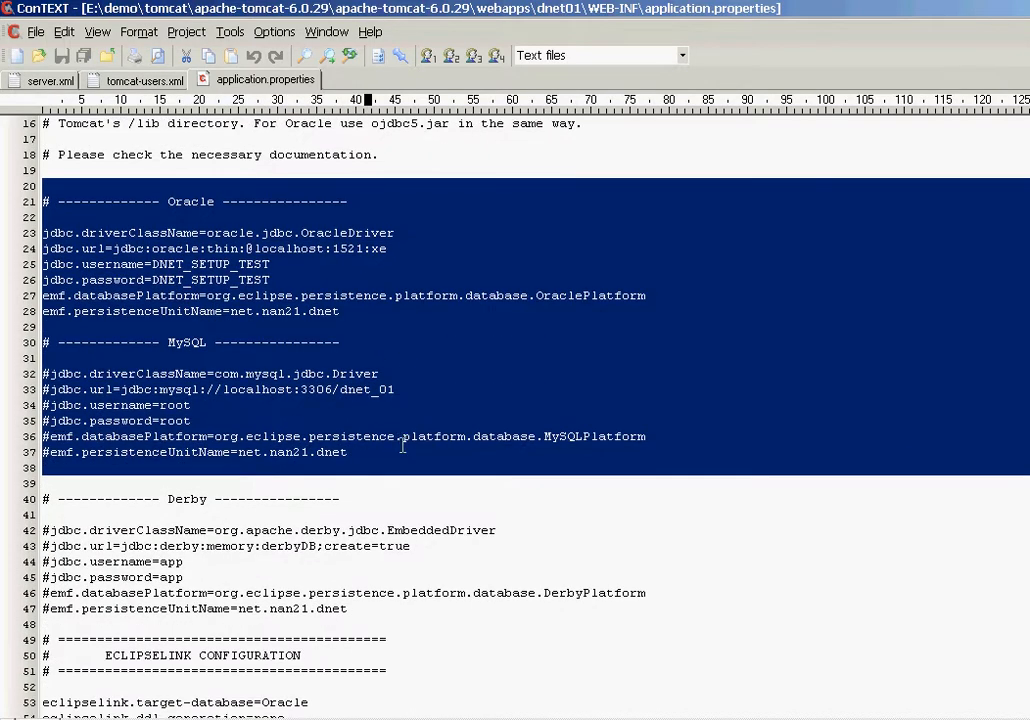
{"action": "left_click", "coordinate": [331, 624], "text": "shift"}
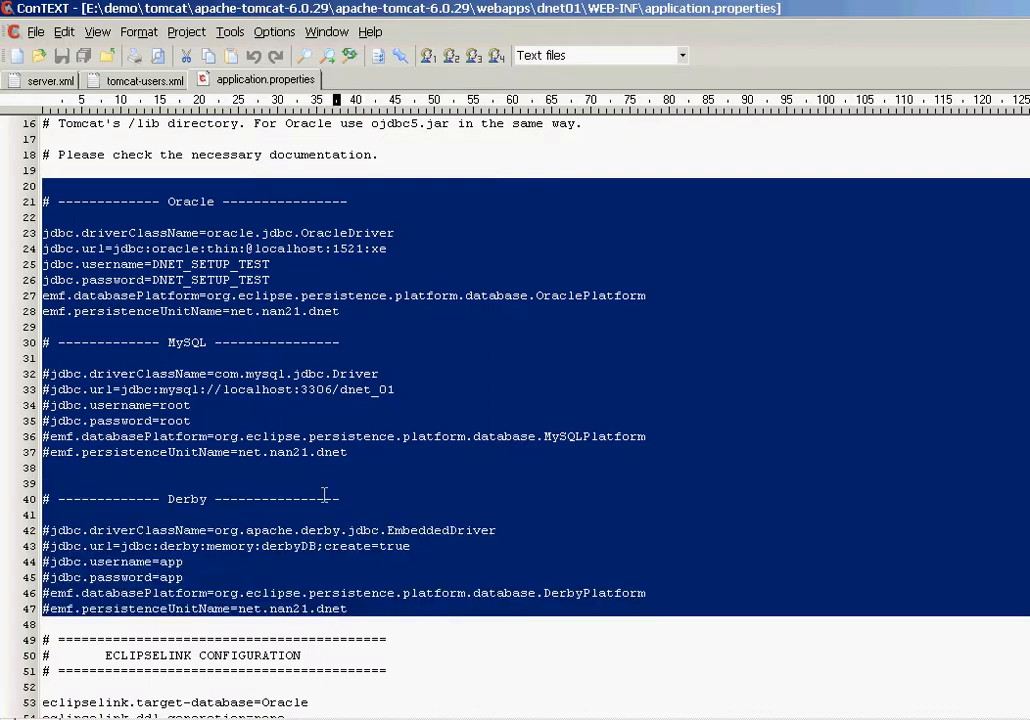
{"action": "left_click", "coordinate": [197, 205]}
{"action": "double_click", "coordinate": [192, 202]}
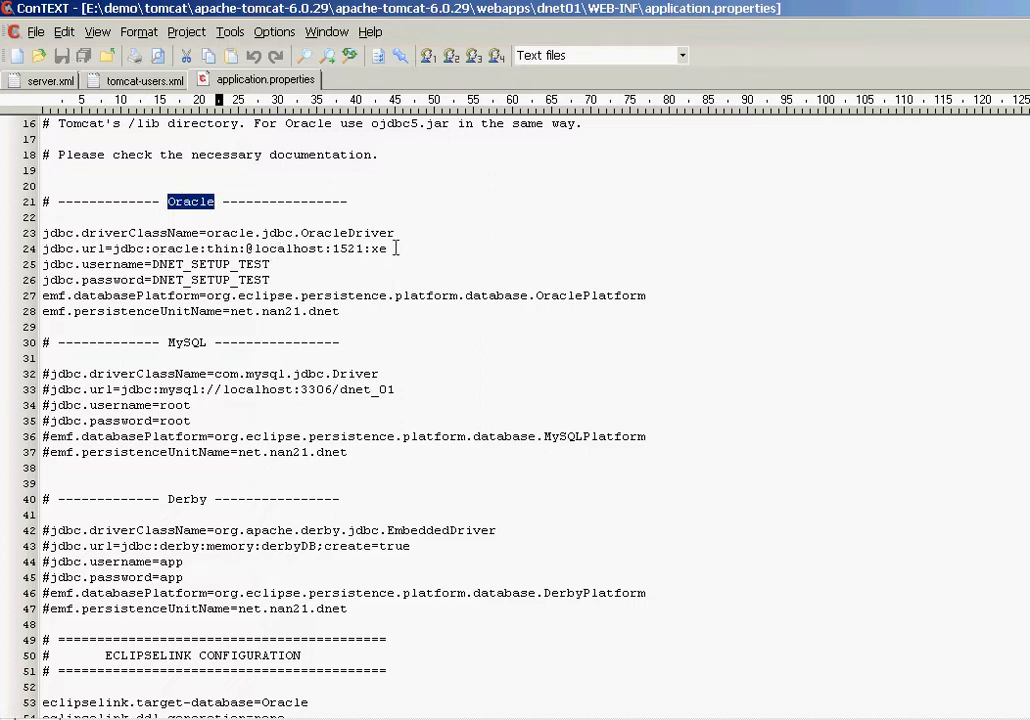
{"action": "left_click_drag", "start_coordinate": [394, 248], "coordinate": [112, 248]}
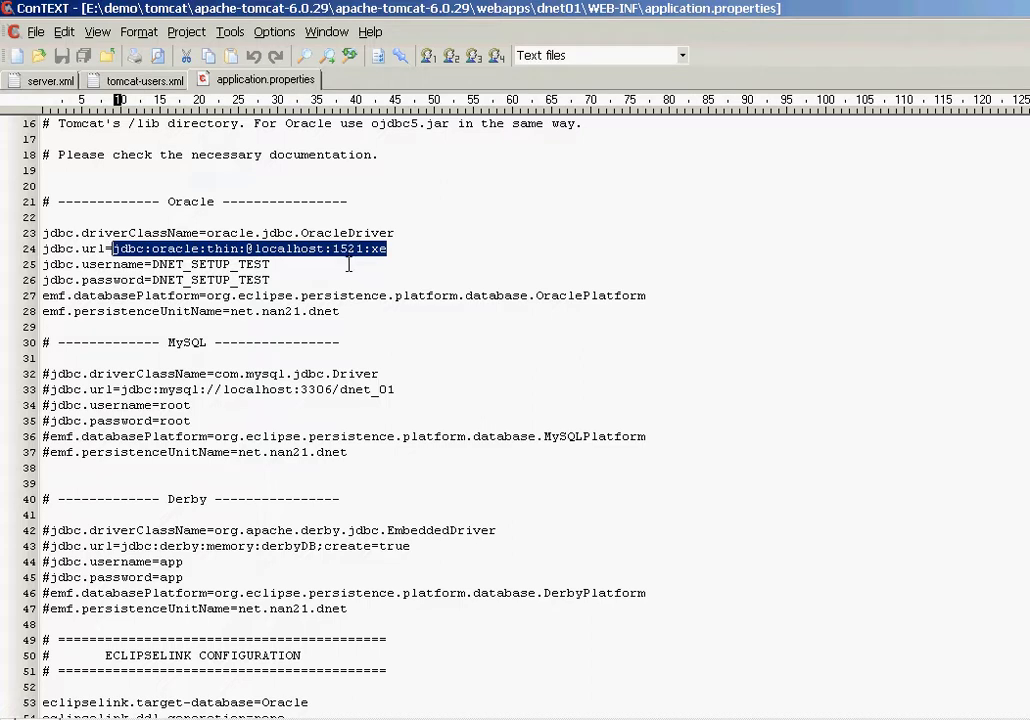
{"action": "left_click", "coordinate": [306, 264]}
{"action": "double_click", "coordinate": [198, 264]}
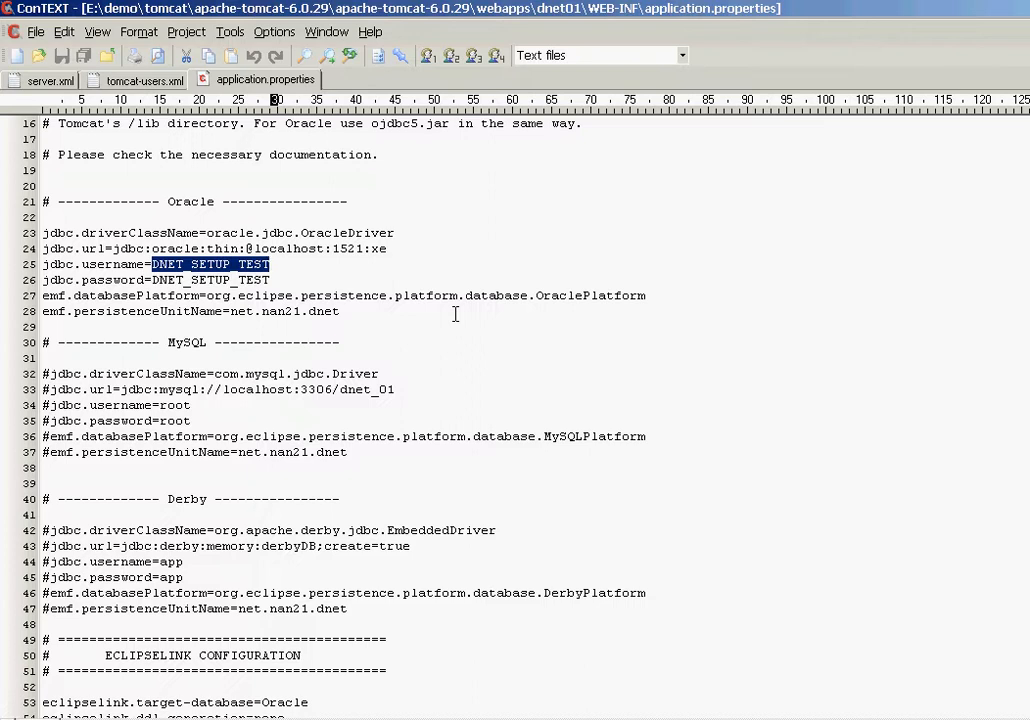
Step: Replace DNET_SETUP_TEST with dnet in the Oracle jdbc credentials on lines 24–28
{"action": "type", "text": "dn"}
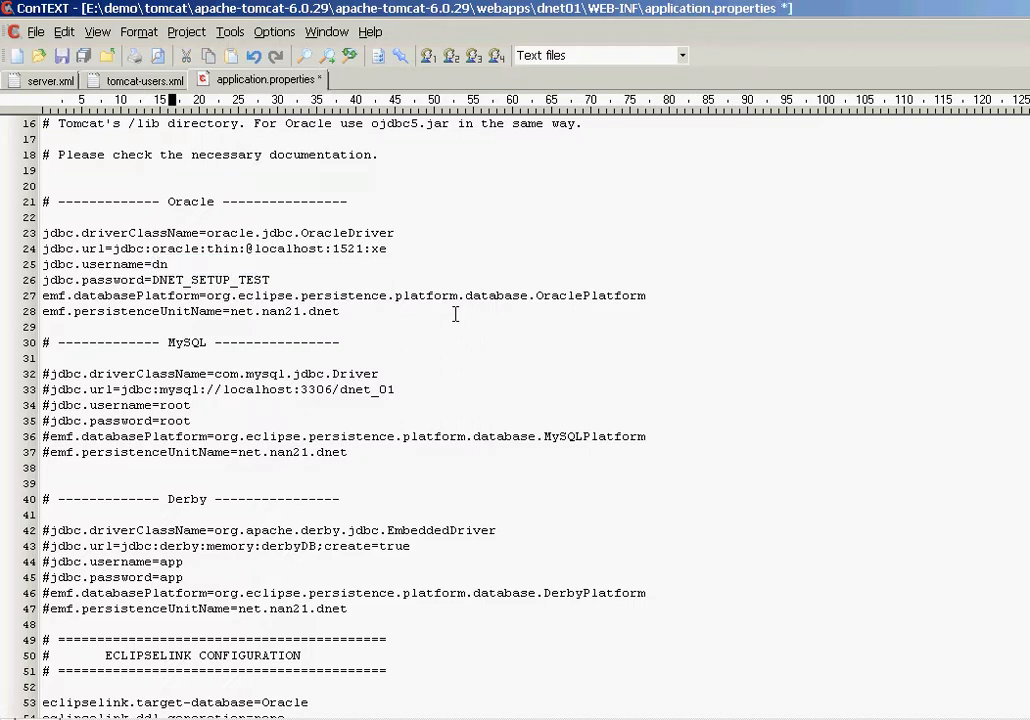
{"action": "type", "text": "et"}
{"action": "double_click", "coordinate": [234, 280]}
{"action": "type", "text": "dnet"}
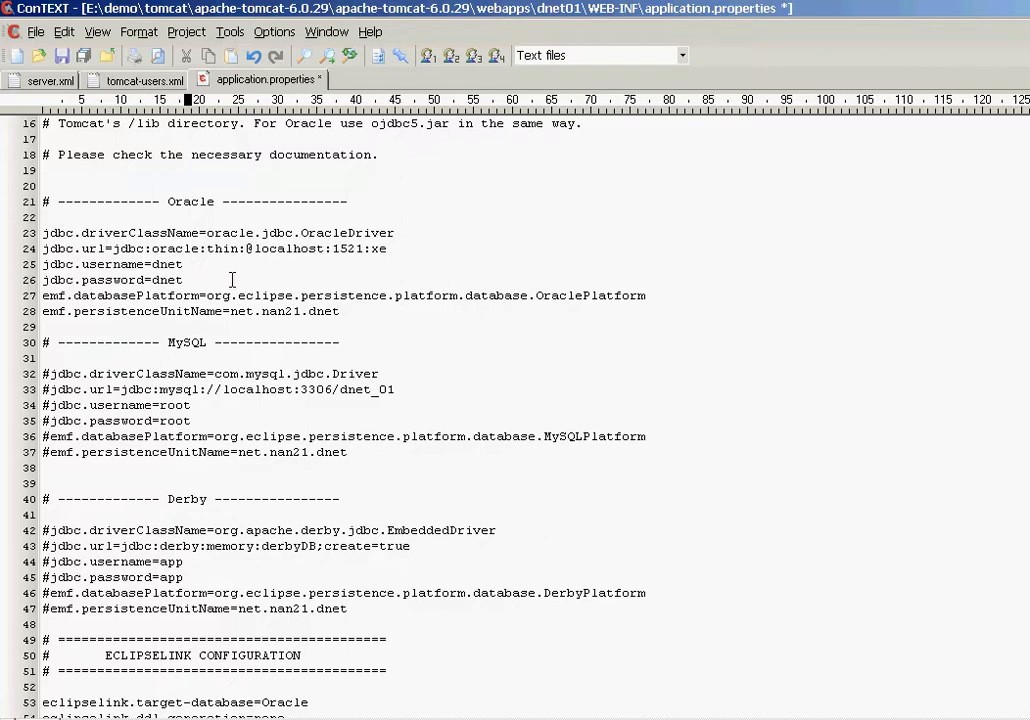
{"action": "left_click_drag", "start_coordinate": [345, 311], "coordinate": [104, 249]}
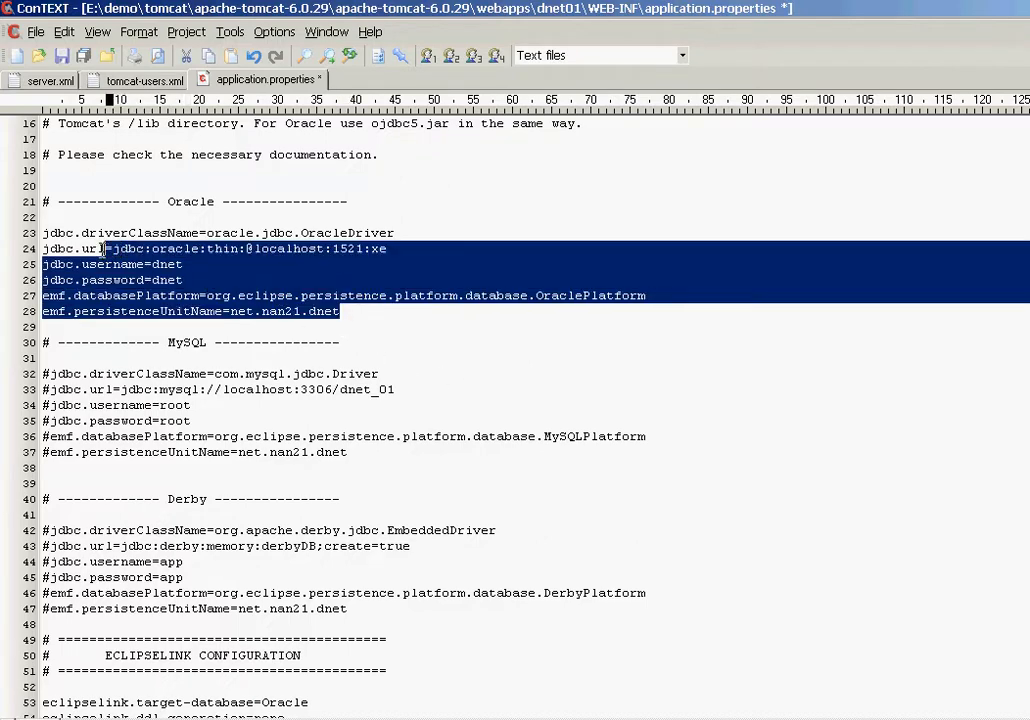
Step: Scroll past eclipselink.target-database=Oracle down to the GUI configuration section
{"action": "scroll", "coordinate": [465, 280], "scroll_direction": "down", "scroll_amount": 2}
{"action": "scroll", "coordinate": [450, 277], "scroll_direction": "down", "scroll_amount": 4}
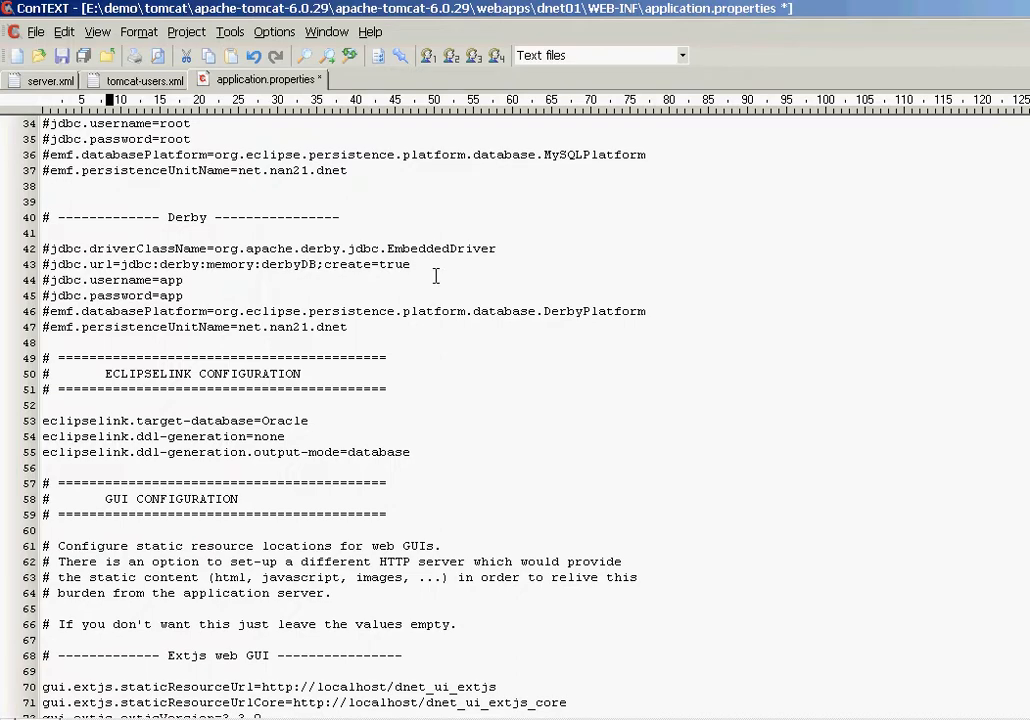
{"action": "scroll", "coordinate": [432, 279], "scroll_direction": "down", "scroll_amount": 1}
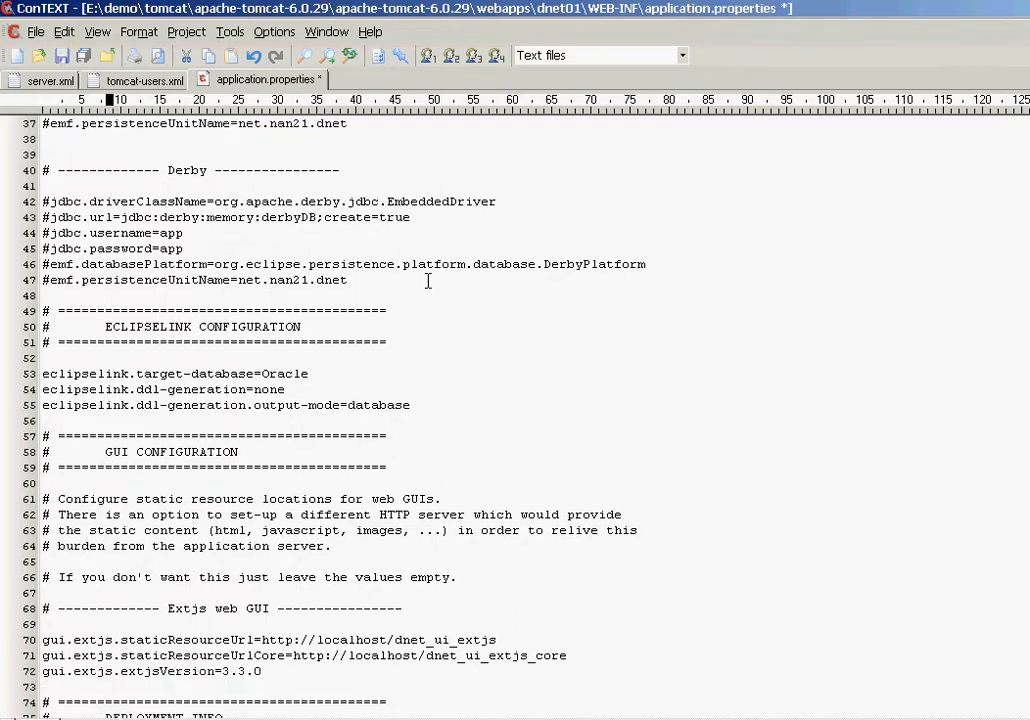
{"action": "double_click", "coordinate": [267, 373]}
{"action": "left_click", "coordinate": [386, 420]}
{"action": "scroll", "coordinate": [420, 420], "scroll_direction": "down", "scroll_amount": 2}
{"action": "scroll", "coordinate": [432, 420], "scroll_direction": "down", "scroll_amount": 4}
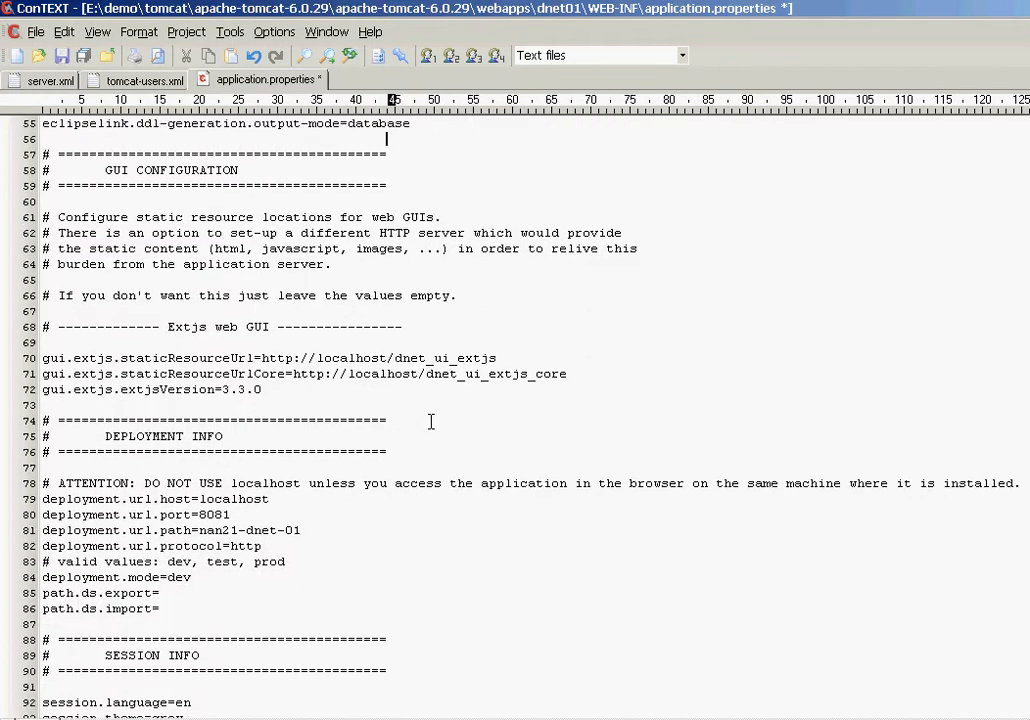
{"action": "left_click", "coordinate": [259, 357]}
{"action": "double_click", "coordinate": [350, 357]}
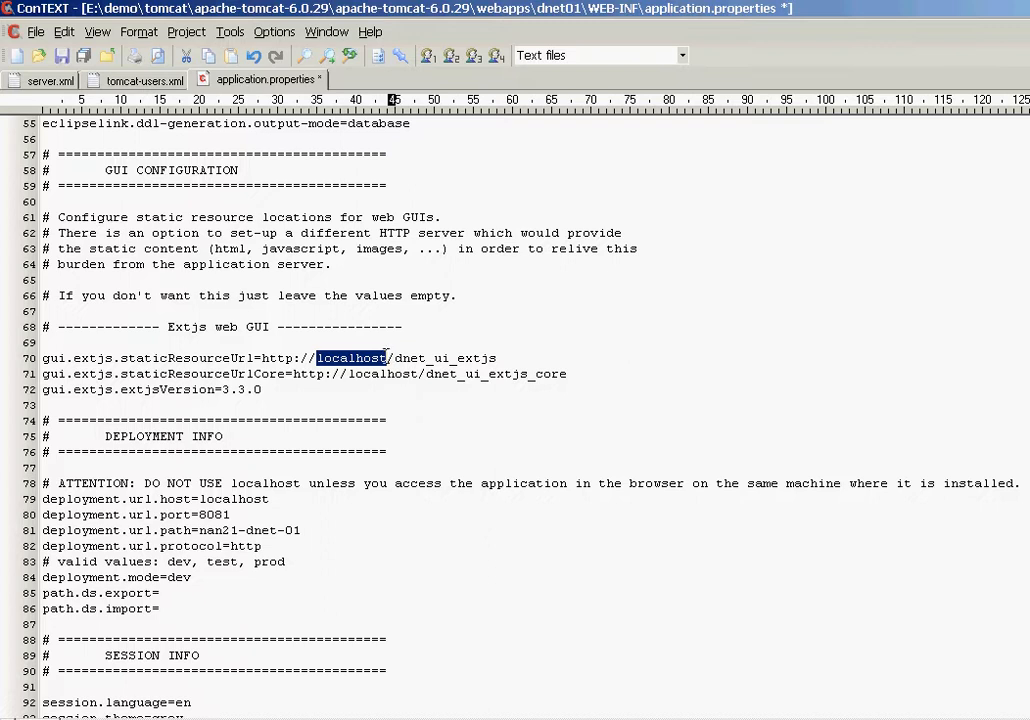
{"action": "left_click", "coordinate": [388, 358]}
{"action": "type", "text": ":8087"}
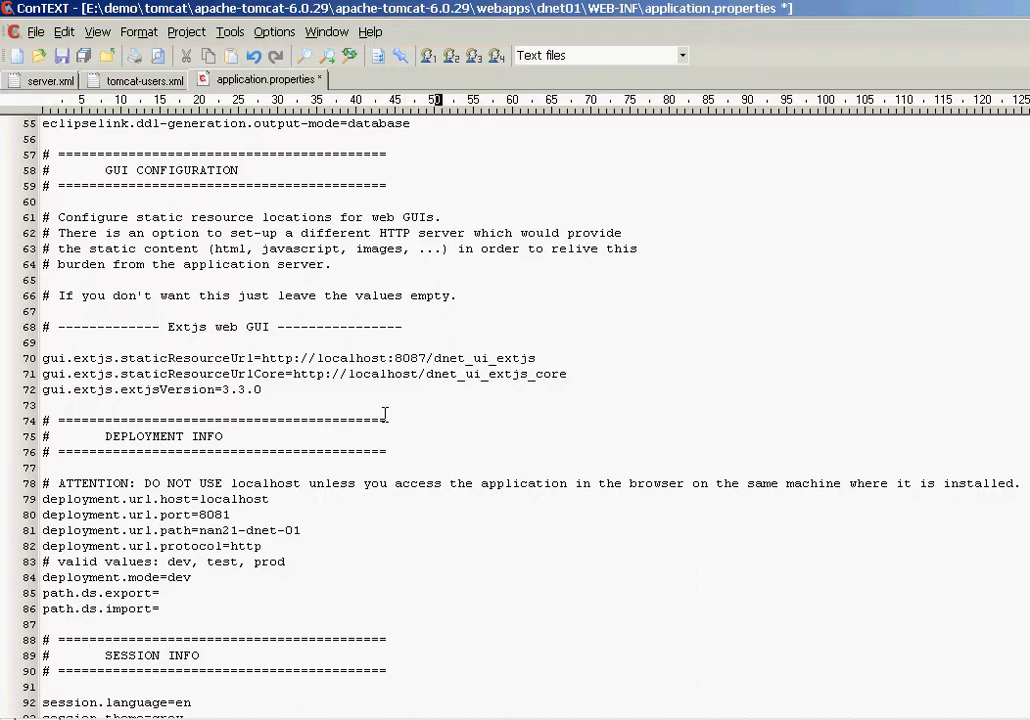
{"action": "key", "text": "shift+Right"}
{"action": "key", "text": "shift+Right"}
{"action": "key", "text": "shift+Right"}
{"action": "key", "text": "shift+Right"}
{"action": "key", "text": "shift+Right"}
{"action": "key", "text": "shift+Right"}
{"action": "key", "text": "shift+Right"}
{"action": "key", "text": "shift+Right"}
{"action": "key", "text": "shift+Right"}
{"action": "key", "text": "shift+Right"}
{"action": "key", "text": "shift+Right"}
{"action": "key", "text": "shift+Right"}
{"action": "key", "text": "shift+Right"}
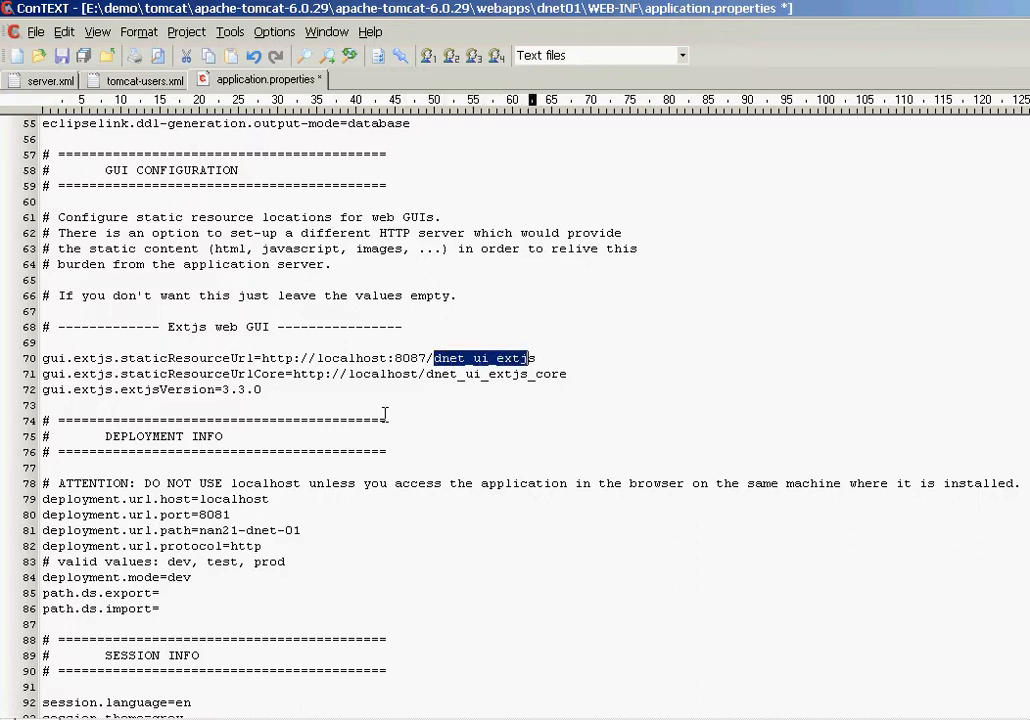
{"action": "type", "text": "dnet"}
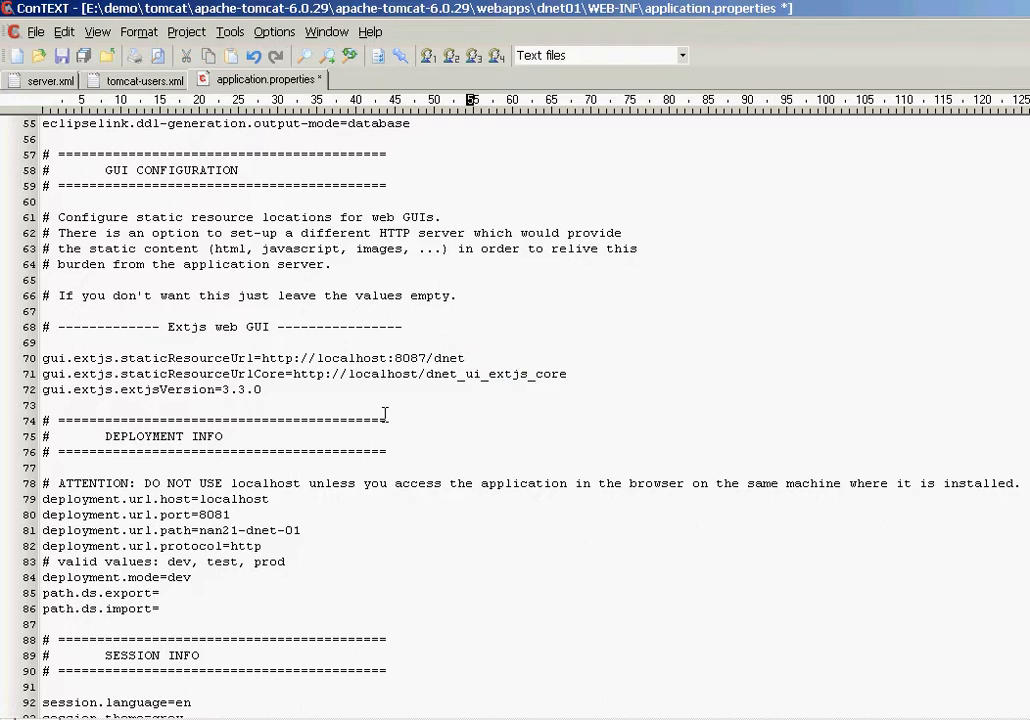
{"action": "type", "text": "01"}
{"action": "left_click", "coordinate": [259, 357], "text": "shift"}
{"action": "key", "text": "ctrl+c"}
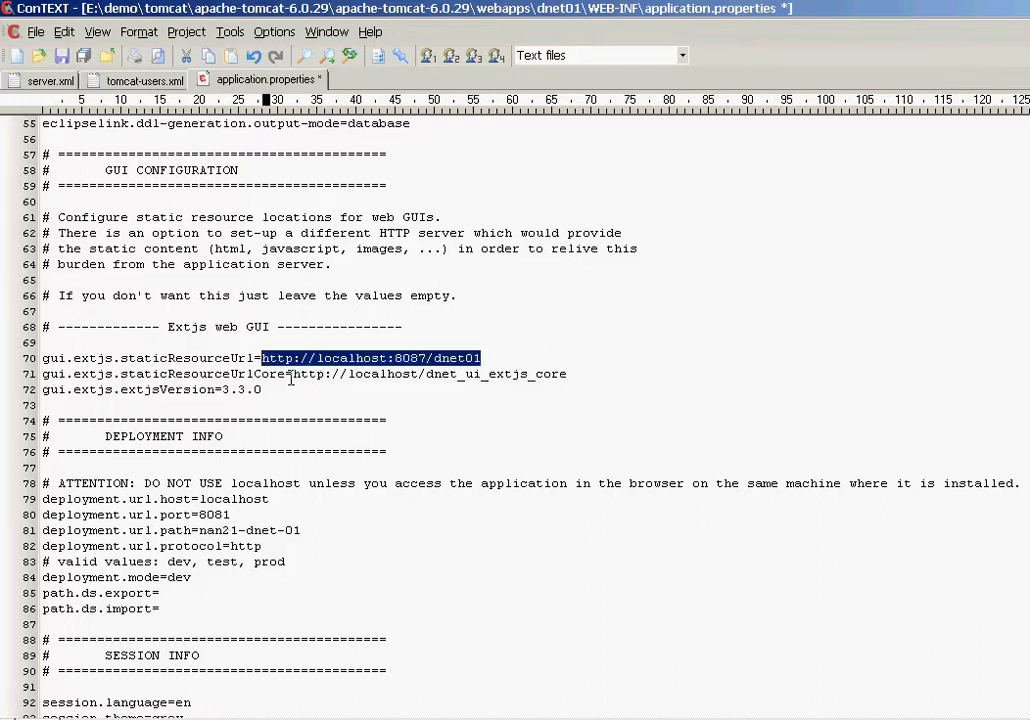
{"action": "left_click_drag", "start_coordinate": [293, 374], "coordinate": [584, 374]}
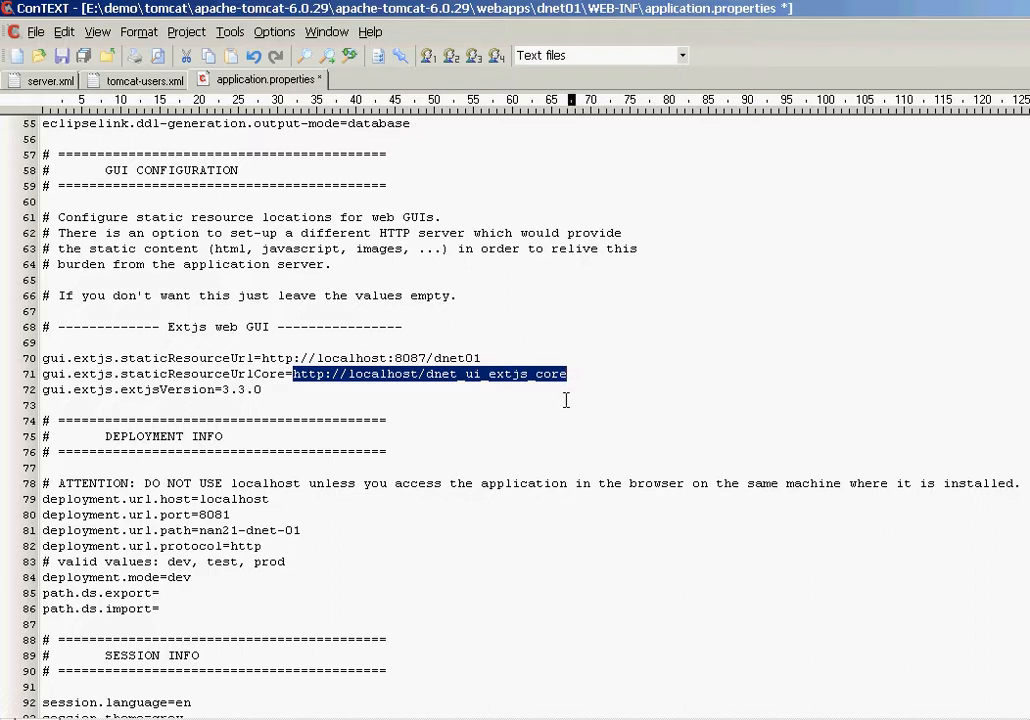
{"action": "key", "text": "ctrl+v"}
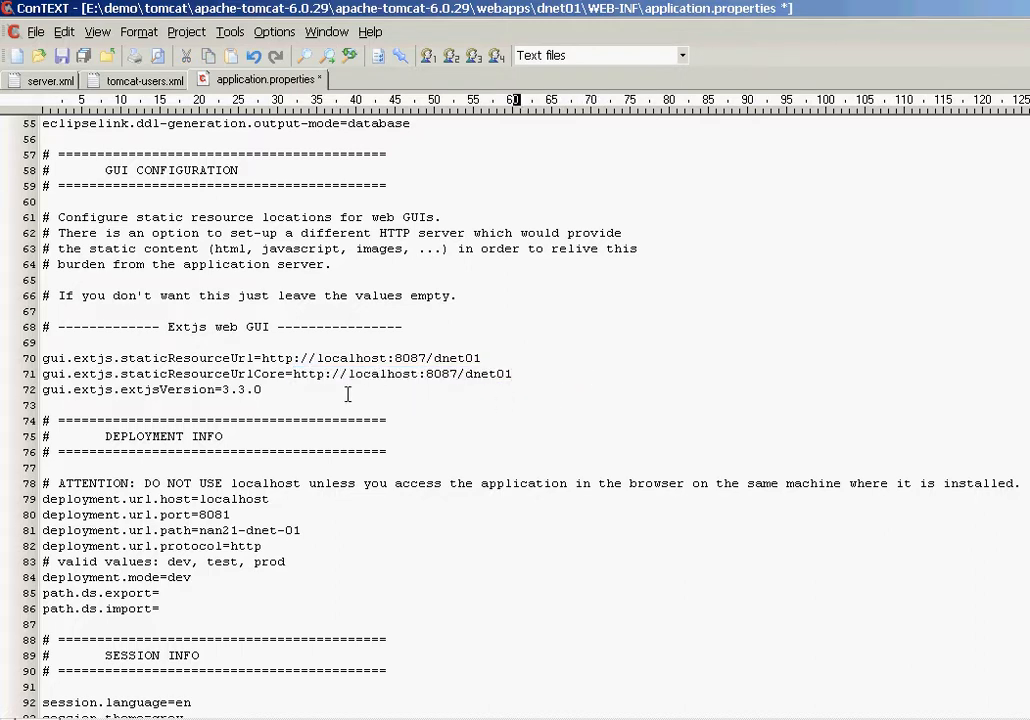
{"action": "left_click", "coordinate": [292, 404]}
{"action": "left_click", "coordinate": [190, 357]}
{"action": "left_click_drag", "start_coordinate": [262, 358], "coordinate": [482, 358]}
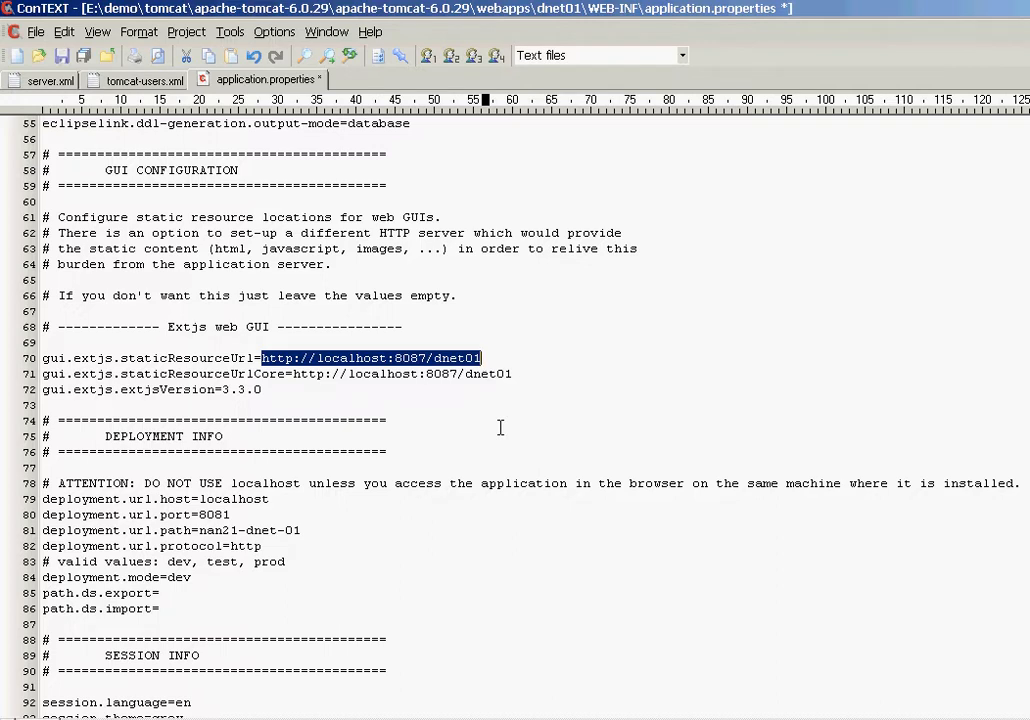
{"action": "scroll", "coordinate": [485, 420], "scroll_direction": "down", "scroll_amount": 1}
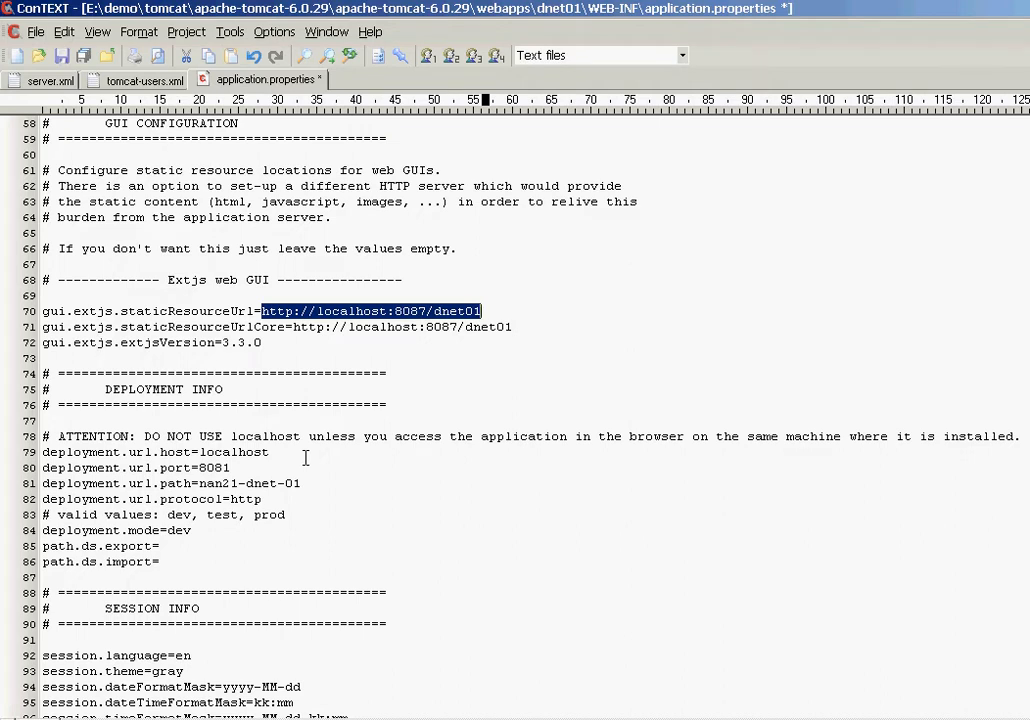
Step: Change deployment.url.port from 8081 to 8087 and the path nan21-dnet-01 to dnet01
{"action": "left_click", "coordinate": [224, 467]}
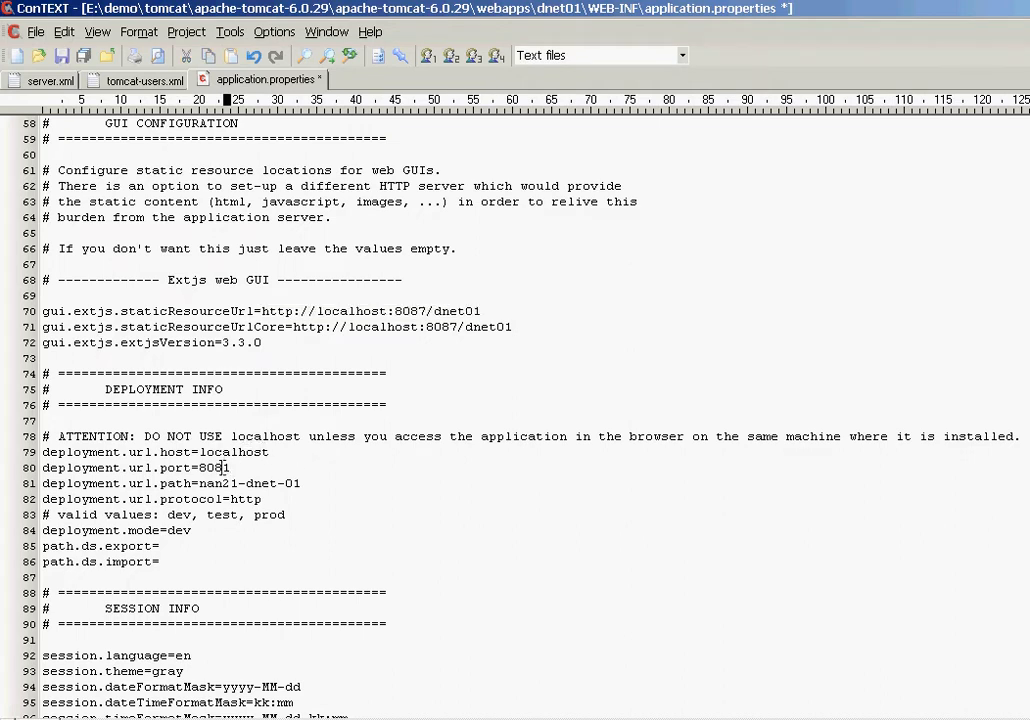
{"action": "type", "text": "7"}
{"action": "double_click", "coordinate": [213, 467]}
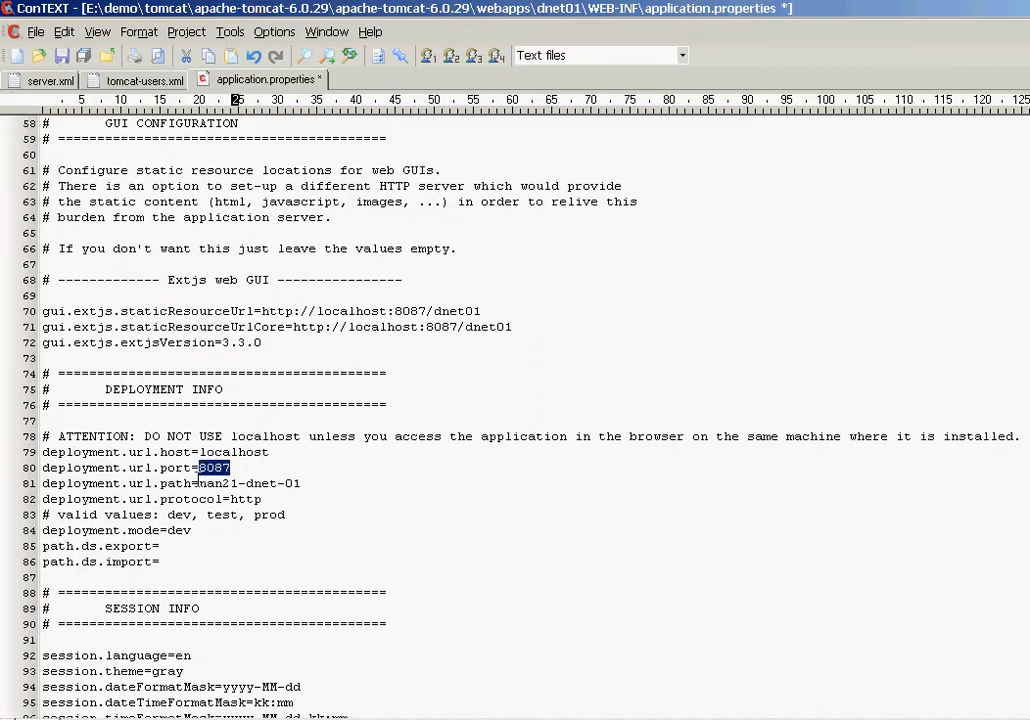
{"action": "left_click_drag", "start_coordinate": [199, 483], "coordinate": [297, 488]}
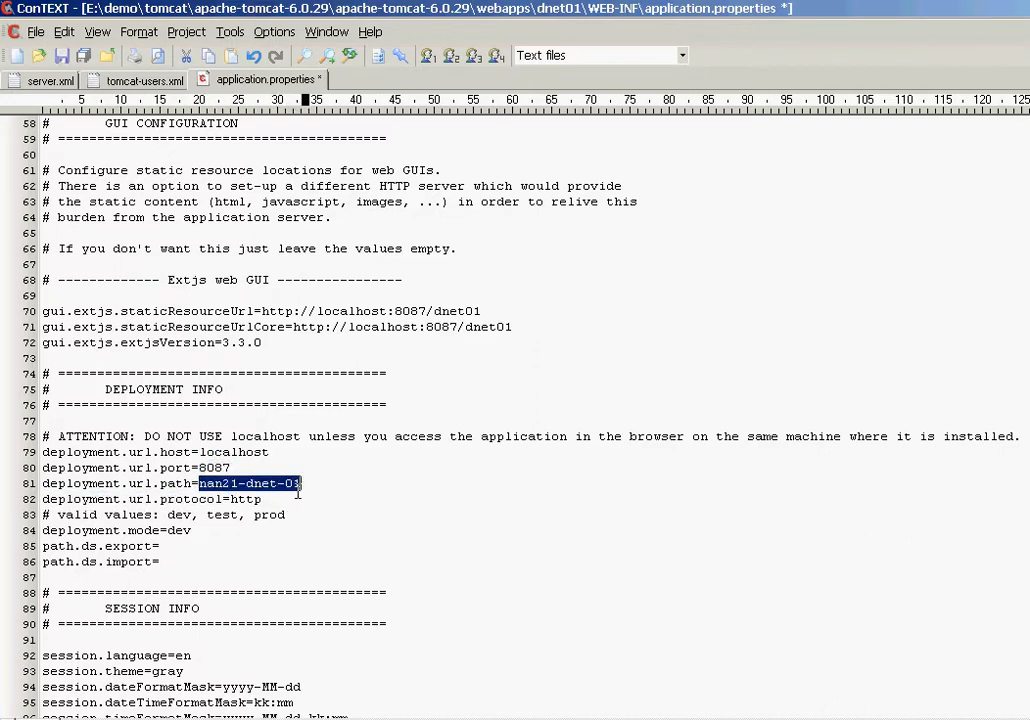
{"action": "type", "text": "dnet01"}
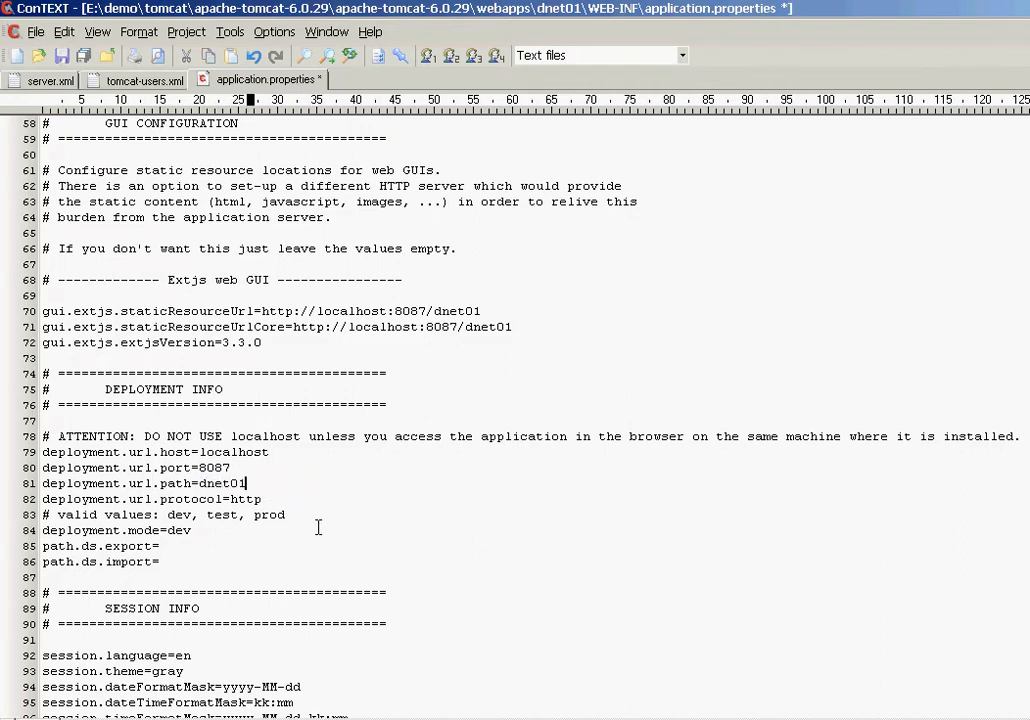
{"action": "left_click", "coordinate": [275, 545]}
{"action": "left_click_drag", "start_coordinate": [42, 436], "coordinate": [277, 499]}
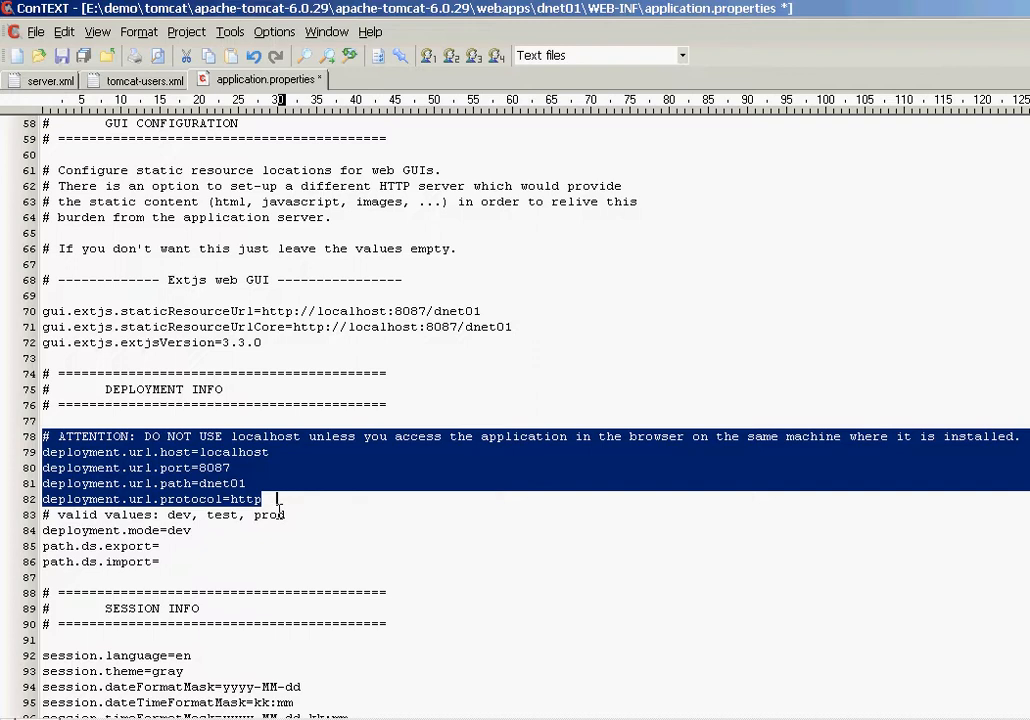
Step: Check the localhost host on line 79, save application.properties with Ctrl+S, and scroll back up
{"action": "double_click", "coordinate": [243, 454]}
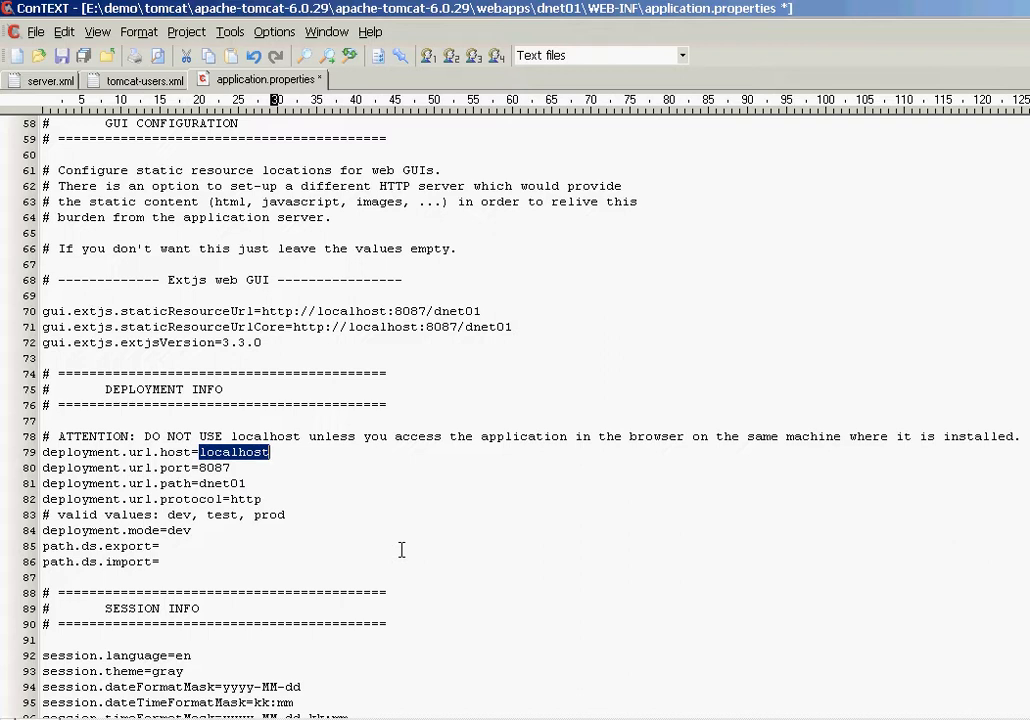
{"action": "left_click", "coordinate": [377, 548]}
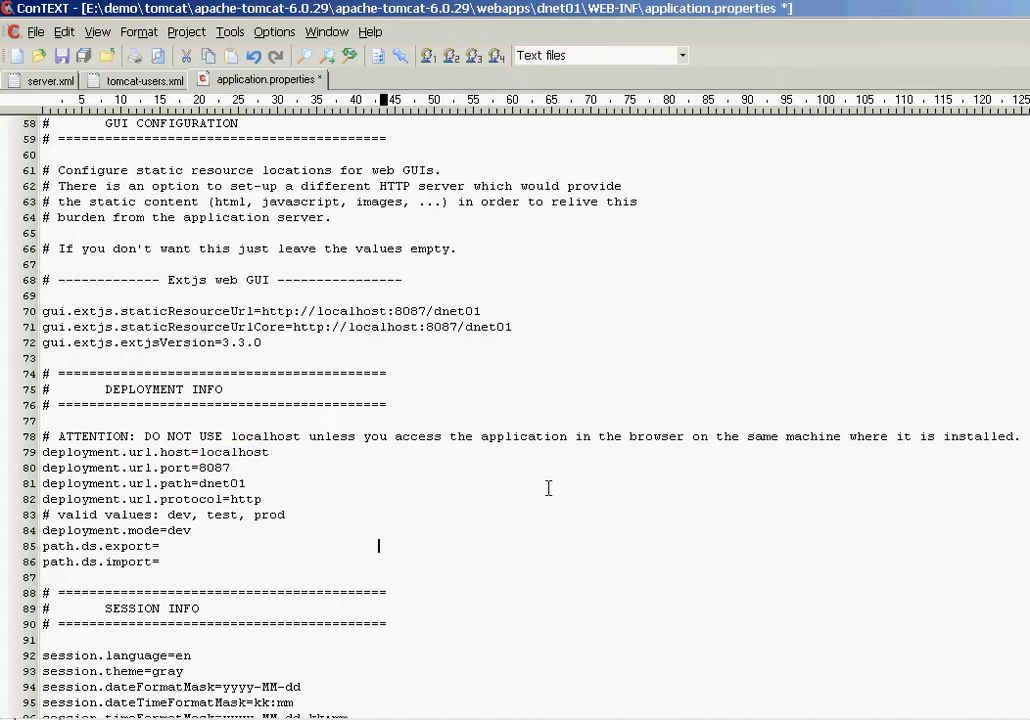
{"action": "scroll", "coordinate": [547, 484], "scroll_direction": "down", "scroll_amount": 1}
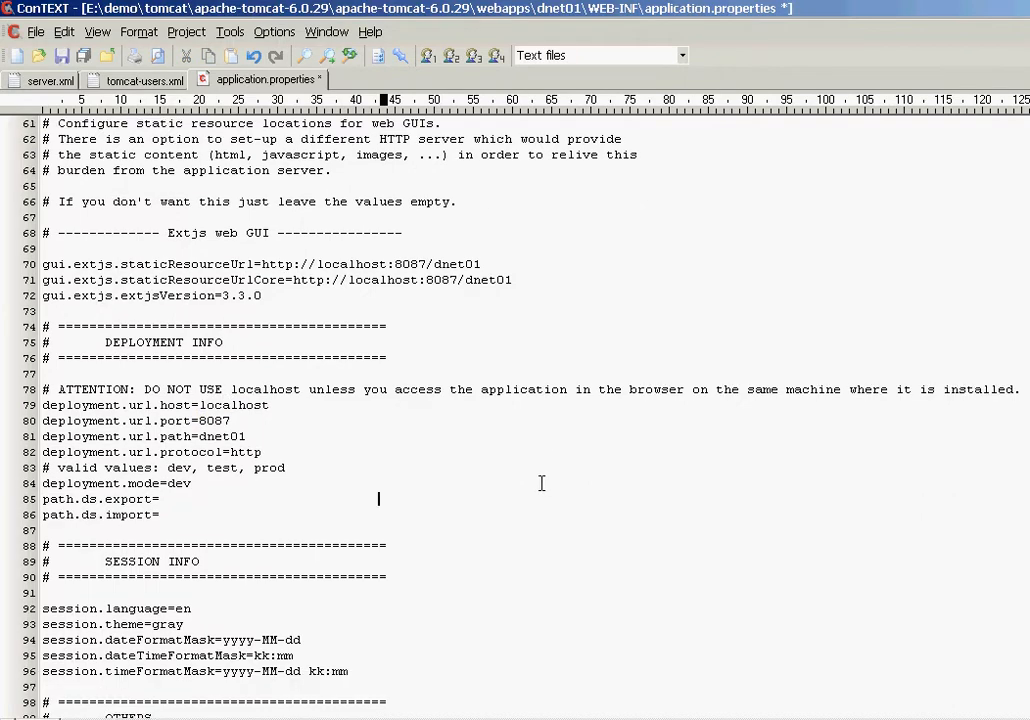
{"action": "key", "text": "ctrl+s"}
{"action": "left_click", "coordinate": [424, 331]}
{"action": "scroll", "coordinate": [426, 333], "scroll_direction": "up", "scroll_amount": 18}
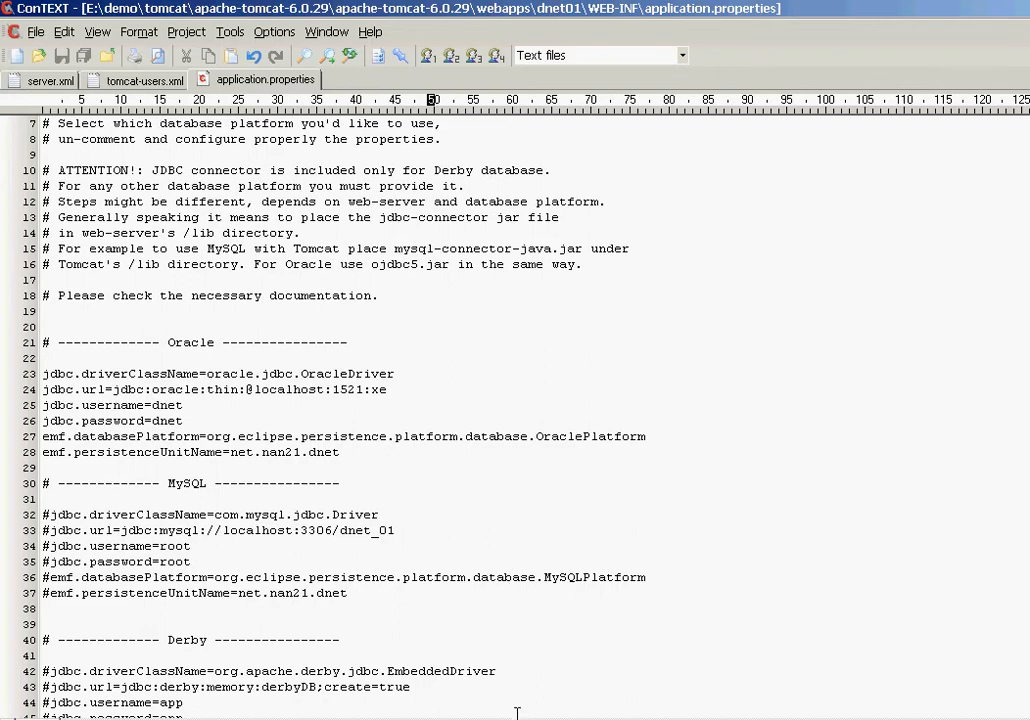
Step: Open web.xml from the WEB-INF folder with Open With > ConTEXT Programmers Editor
{"action": "key", "text": "alt+Tab"}
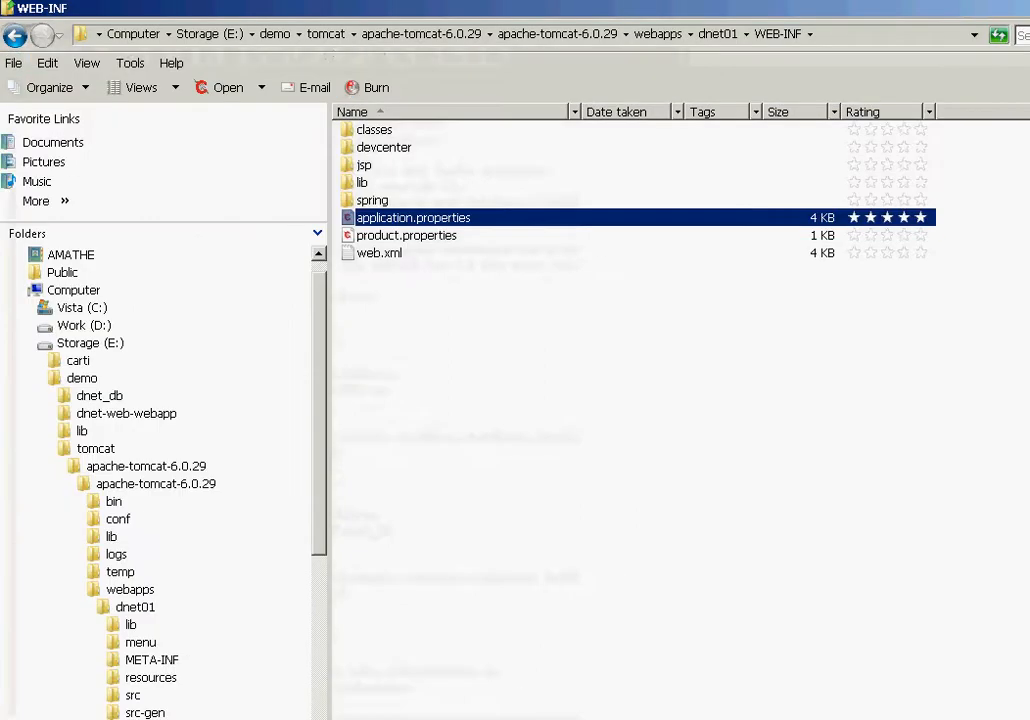
{"action": "left_click", "coordinate": [447, 379]}
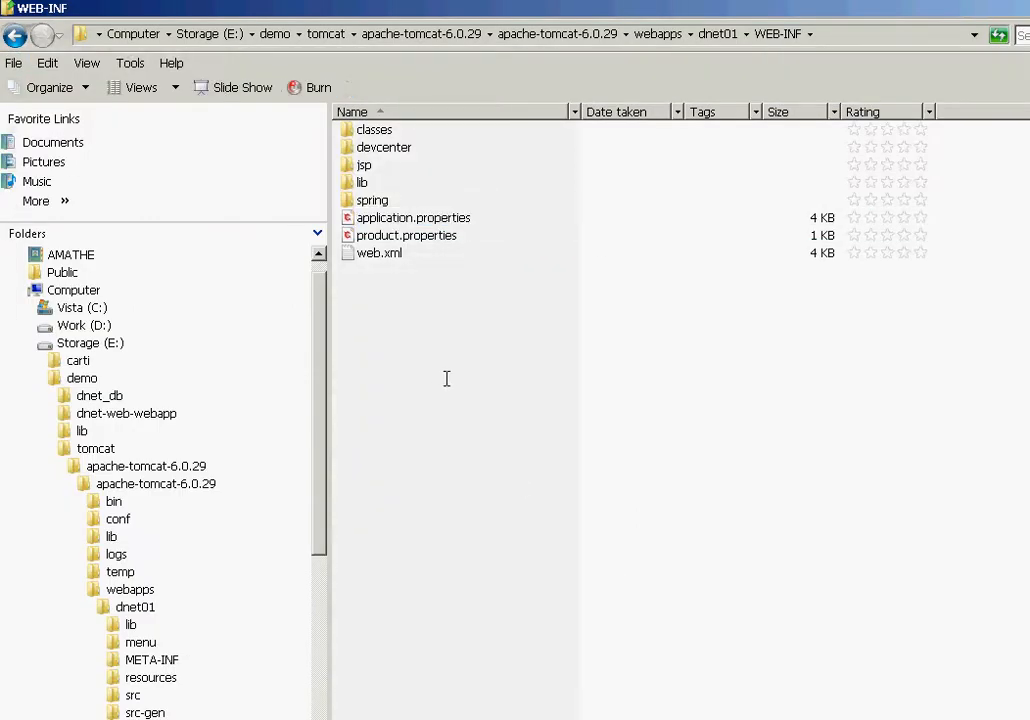
{"action": "left_click", "coordinate": [376, 254]}
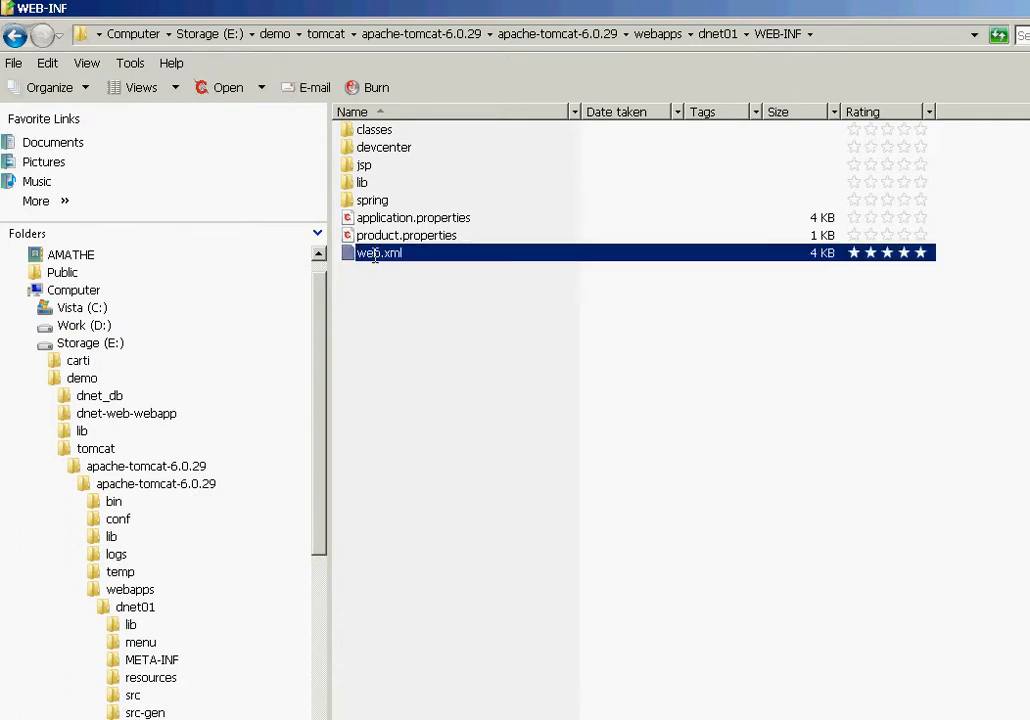
{"action": "right_click", "coordinate": [376, 256]}
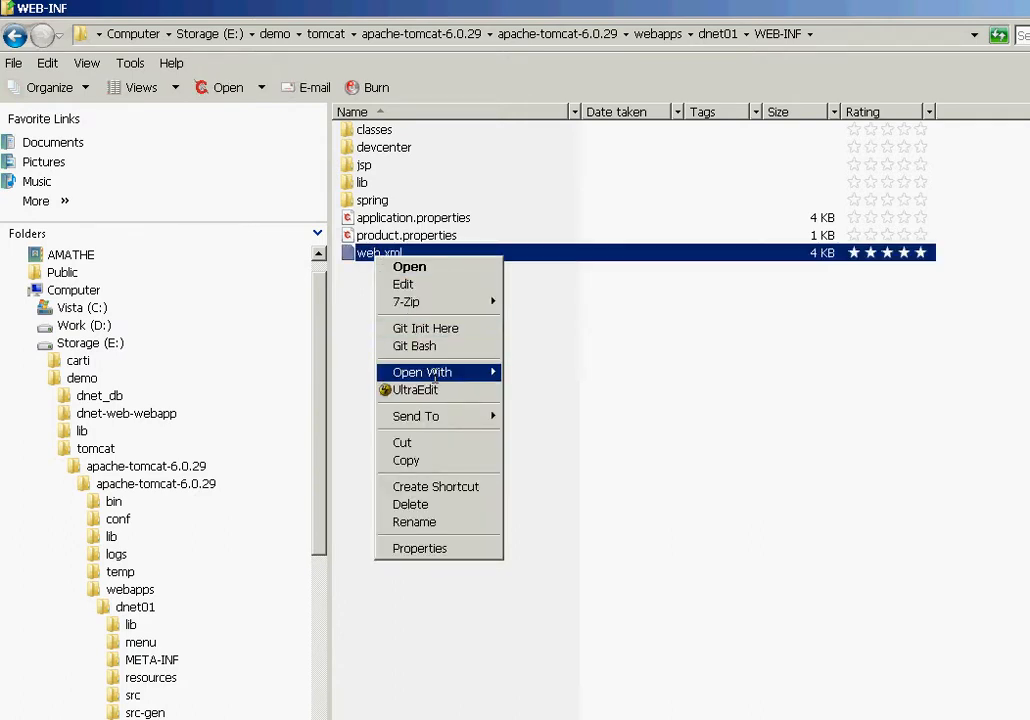
{"action": "mouse_move", "coordinate": [435, 376]}
{"action": "left_click", "coordinate": [555, 373]}
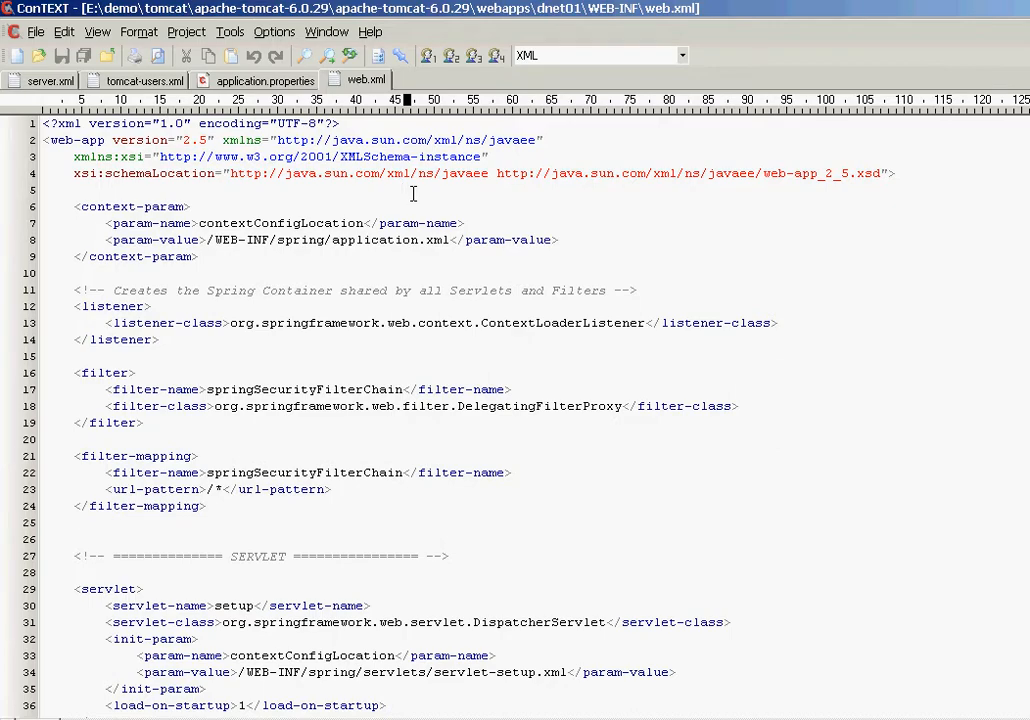
{"action": "scroll", "coordinate": [412, 196], "scroll_direction": "down", "scroll_amount": 16}
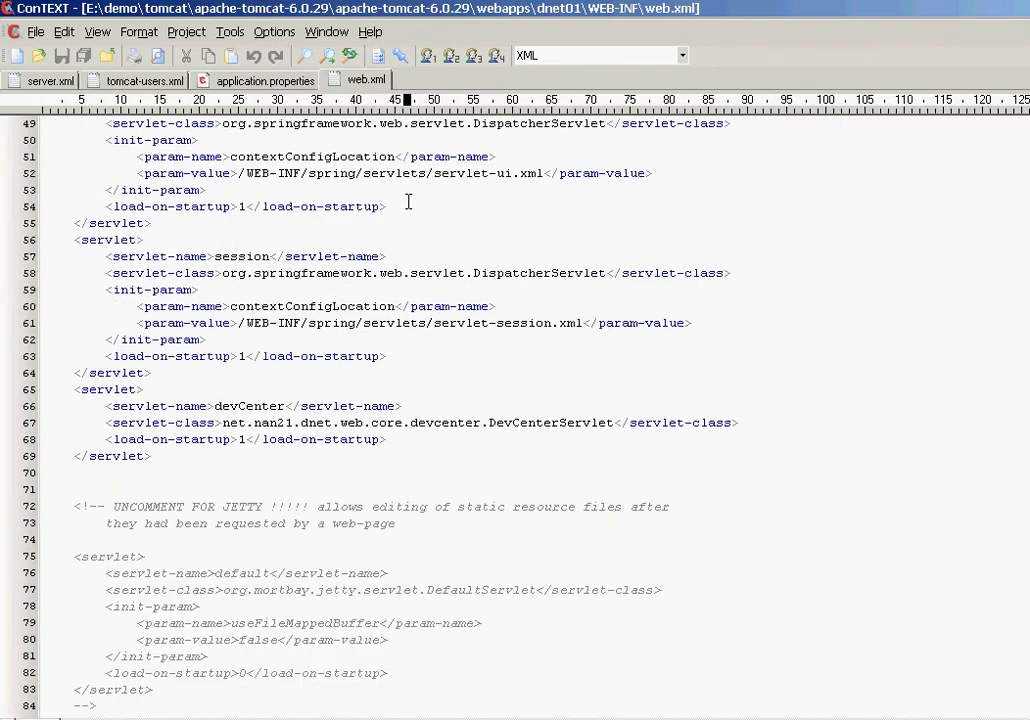
{"action": "scroll", "coordinate": [408, 202], "scroll_direction": "down", "scroll_amount": 1}
{"action": "left_click", "coordinate": [62, 455]}
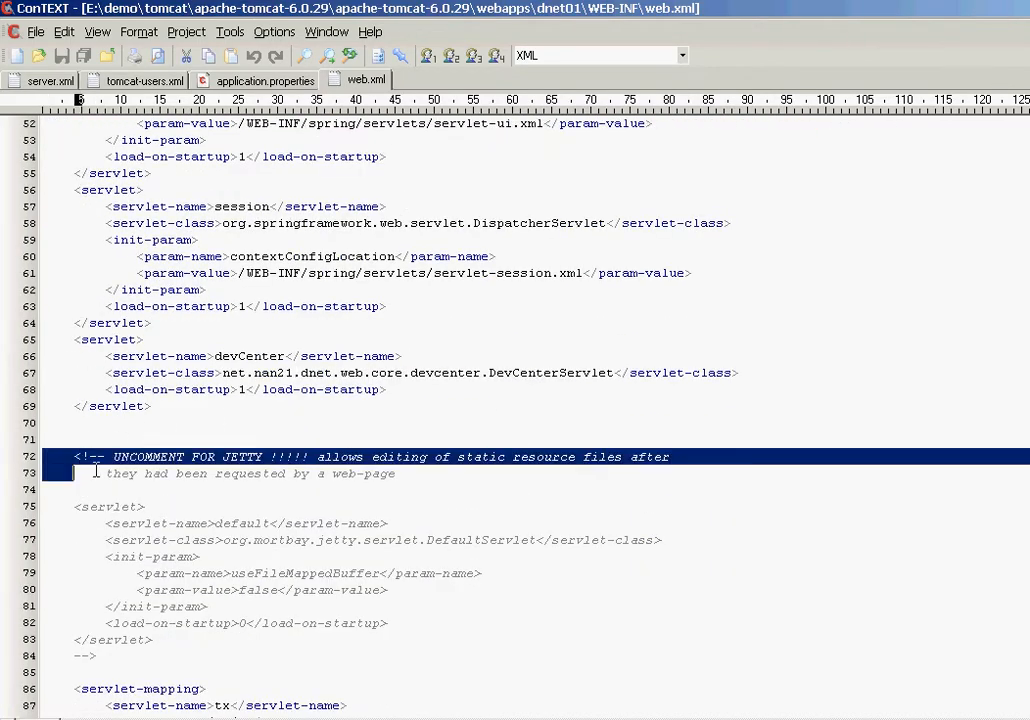
{"action": "left_click_drag", "start_coordinate": [95, 470], "coordinate": [131, 656]}
{"action": "left_click", "coordinate": [134, 656]}
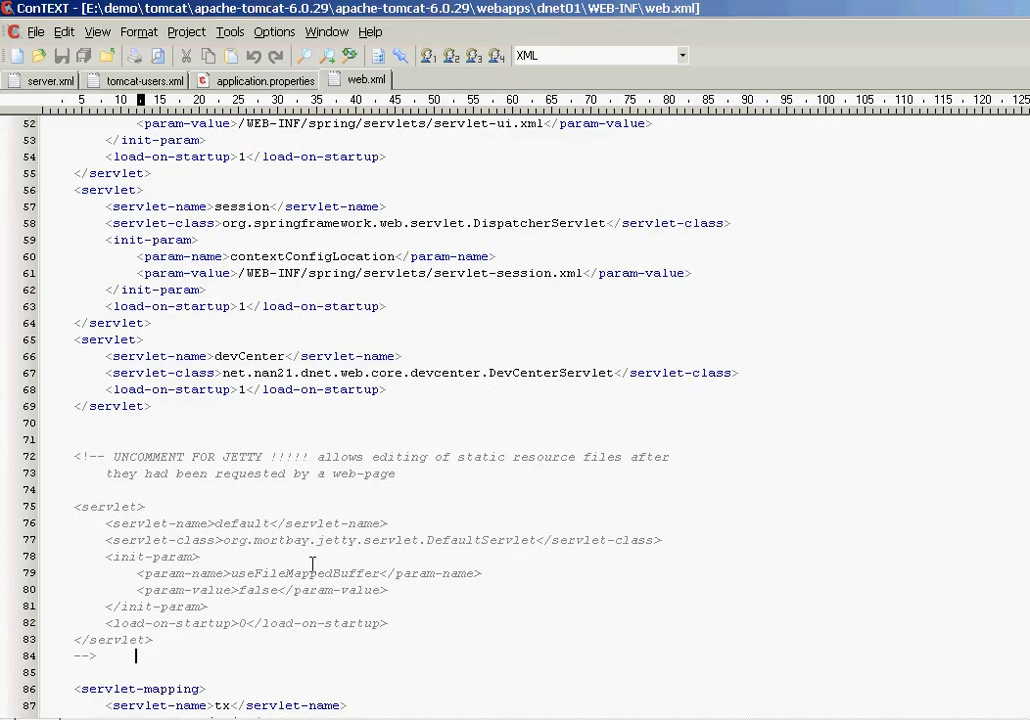
{"action": "key", "text": "alt+Tab"}
Step: Deselect web.xml in WEB-INF and return to Firefox's Tomcat manager page, where dnet01 is stopped
{"action": "left_click", "coordinate": [437, 357]}
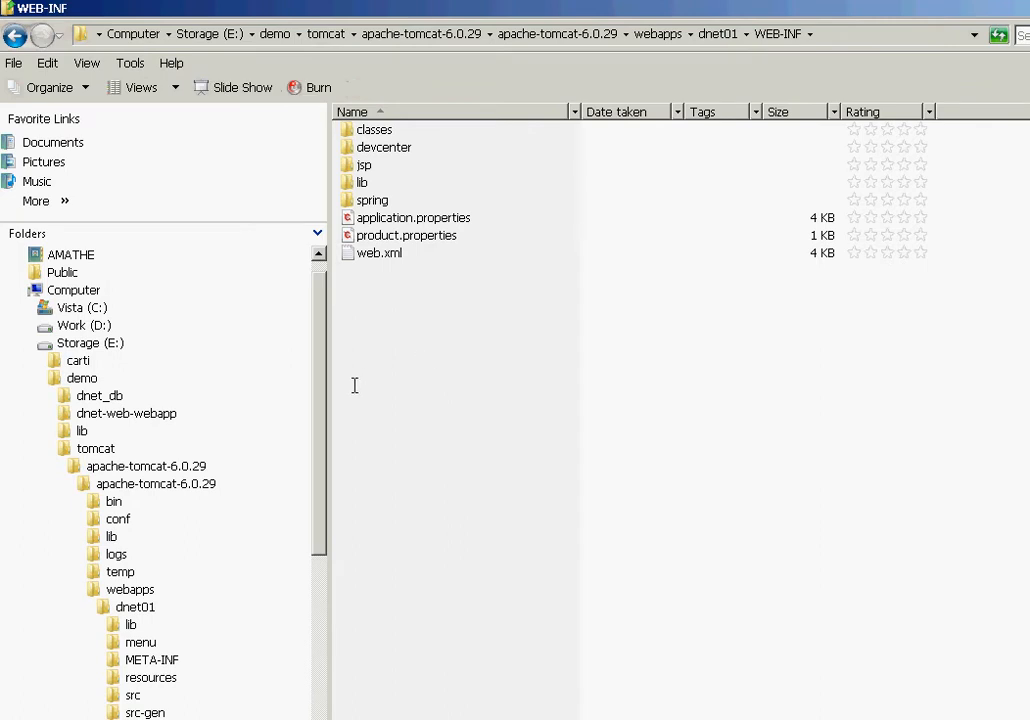
{"action": "left_click_drag", "start_coordinate": [320, 370], "coordinate": [320, 416]}
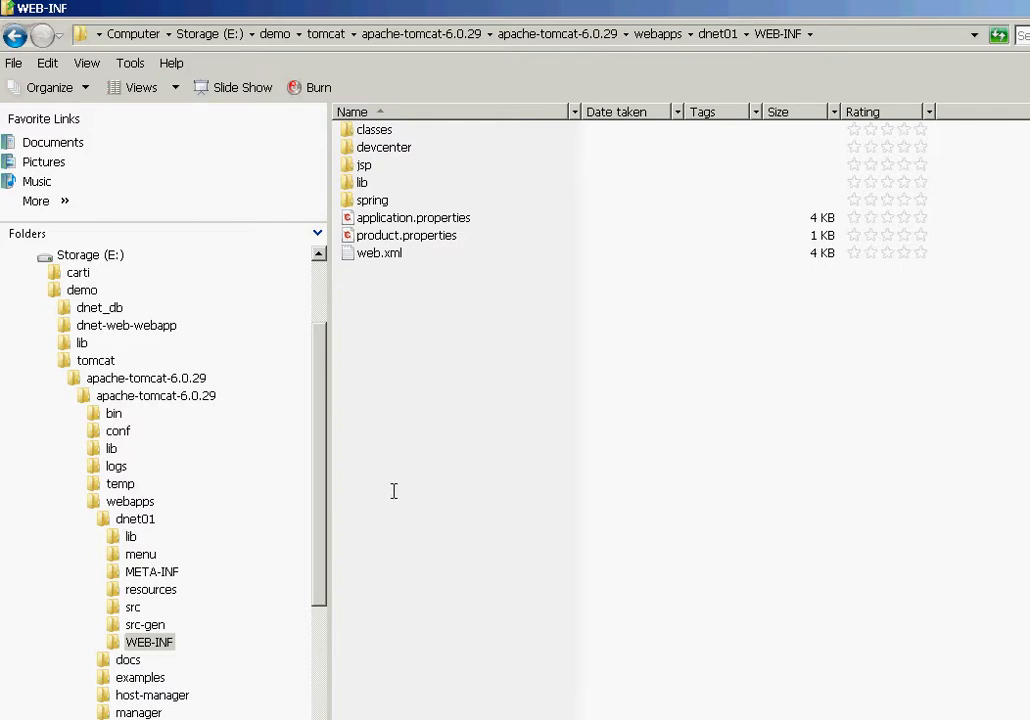
{"action": "key", "text": "alt+Tab"}
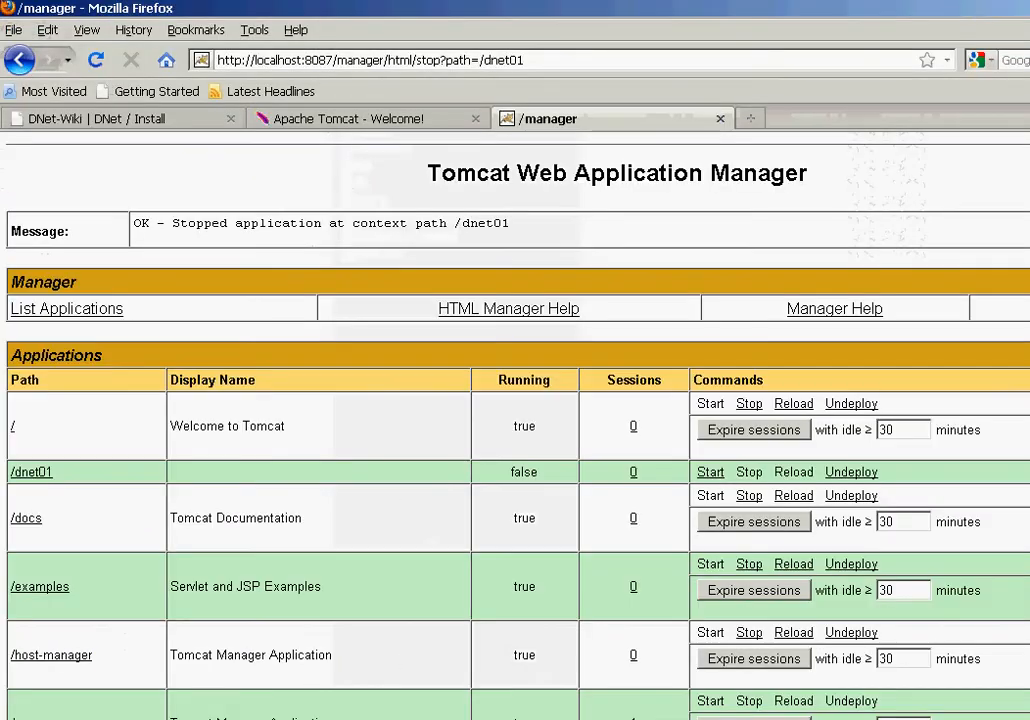
Step: On the DNet-Wiki Install page, scroll up to Requirements and highlight the JDBC driver bullet
{"action": "left_click", "coordinate": [156, 120]}
{"action": "scroll", "coordinate": [605, 363], "scroll_direction": "up", "scroll_amount": 2}
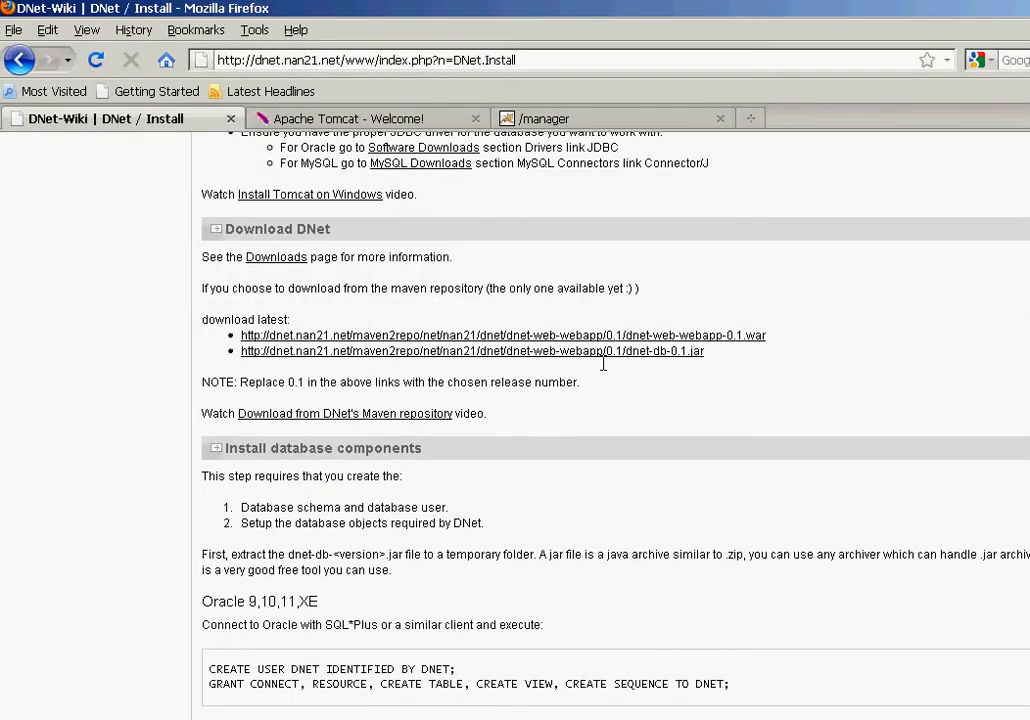
{"action": "scroll", "coordinate": [617, 362], "scroll_direction": "up", "scroll_amount": 4}
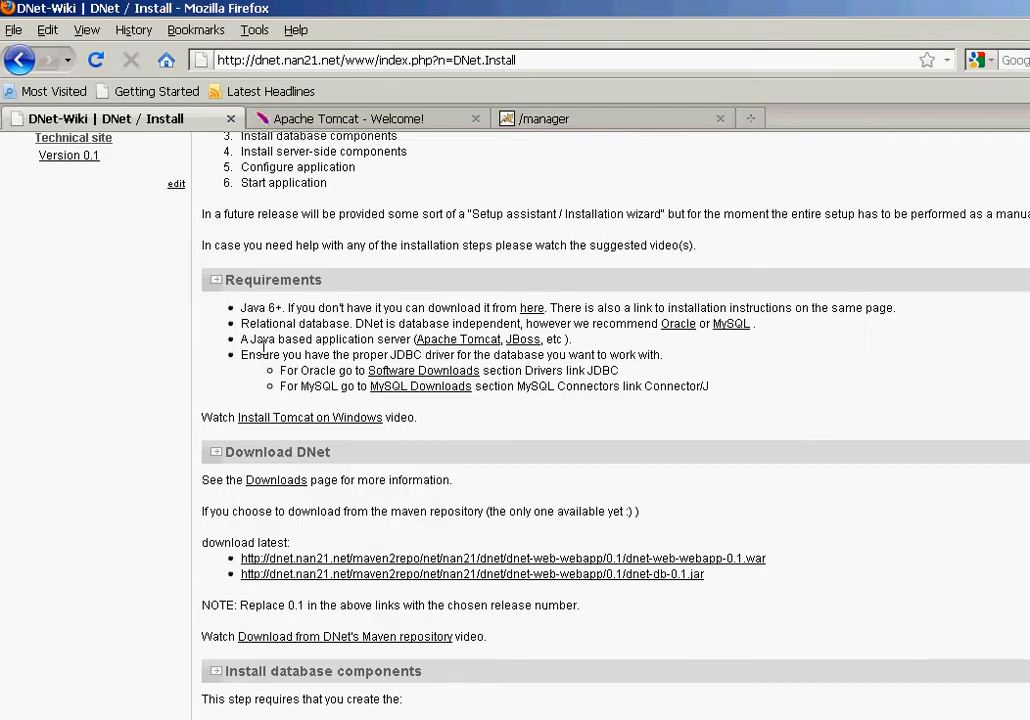
{"action": "left_click_drag", "start_coordinate": [242, 356], "coordinate": [705, 388]}
{"action": "left_click", "coordinate": [590, 412]}
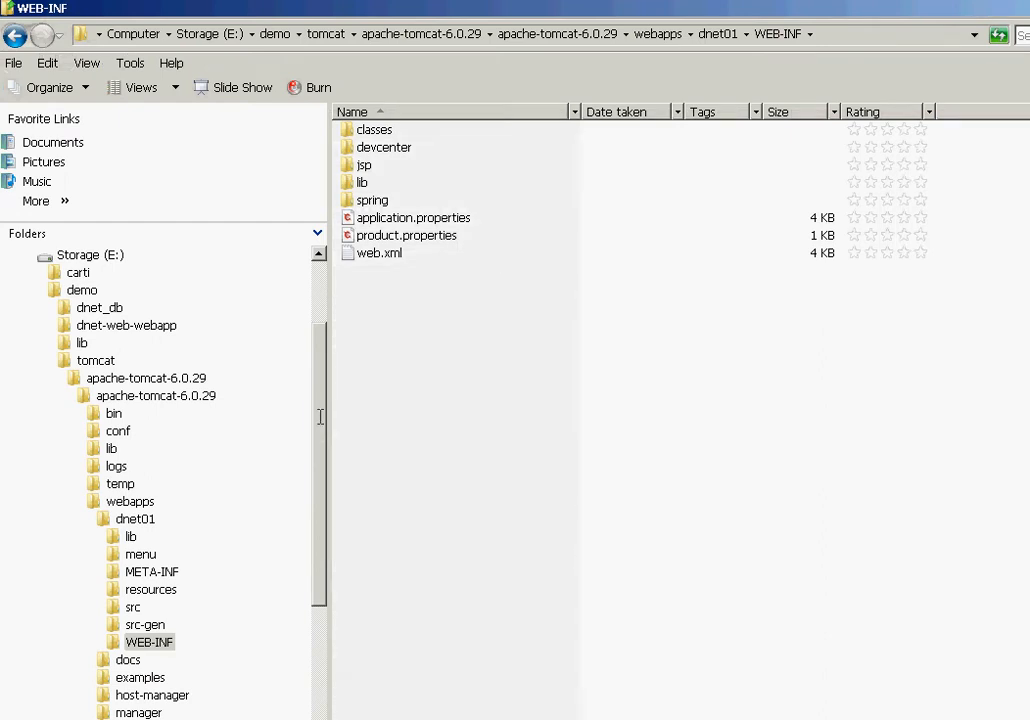
Step: Copy ojdbc5-11.2.0.1.0.jar from E:\demo\lib into apache-tomcat-6.0.29\lib
{"action": "scroll", "coordinate": [320, 438], "scroll_direction": "down", "scroll_amount": 1}
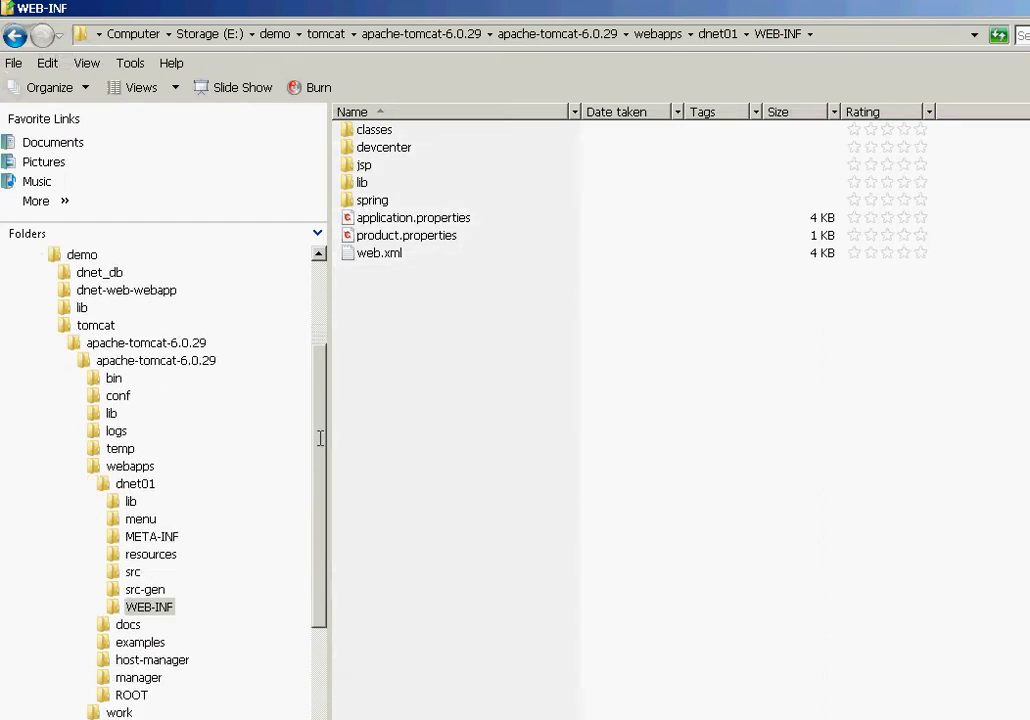
{"action": "left_click_drag", "start_coordinate": [320, 438], "coordinate": [320, 511]}
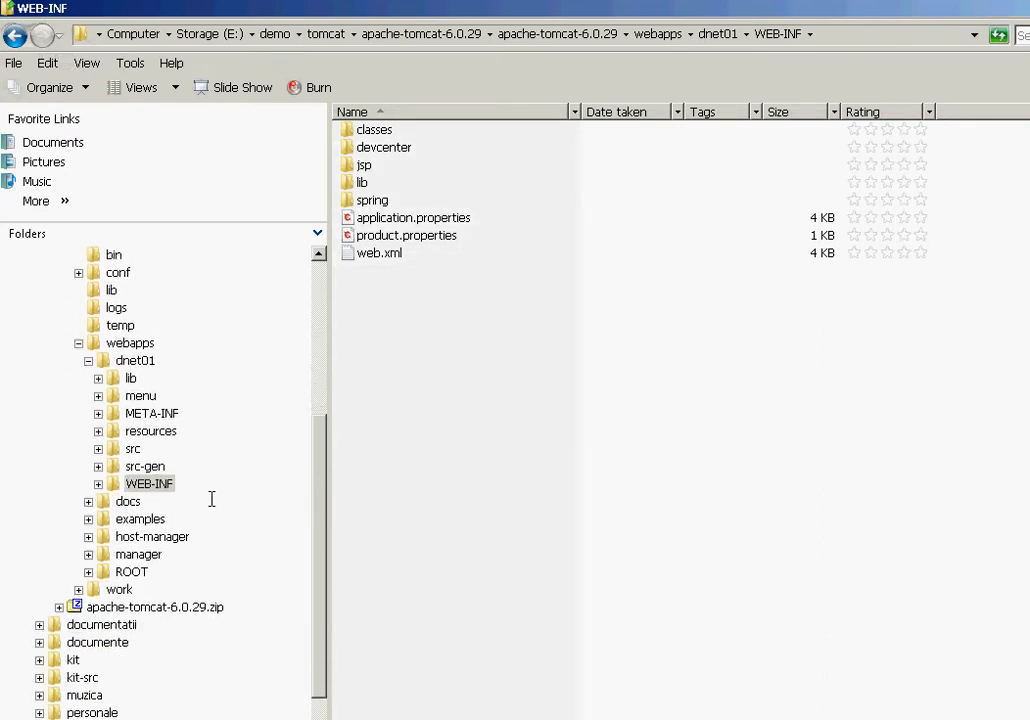
{"action": "left_click_drag", "start_coordinate": [320, 505], "coordinate": [319, 410]}
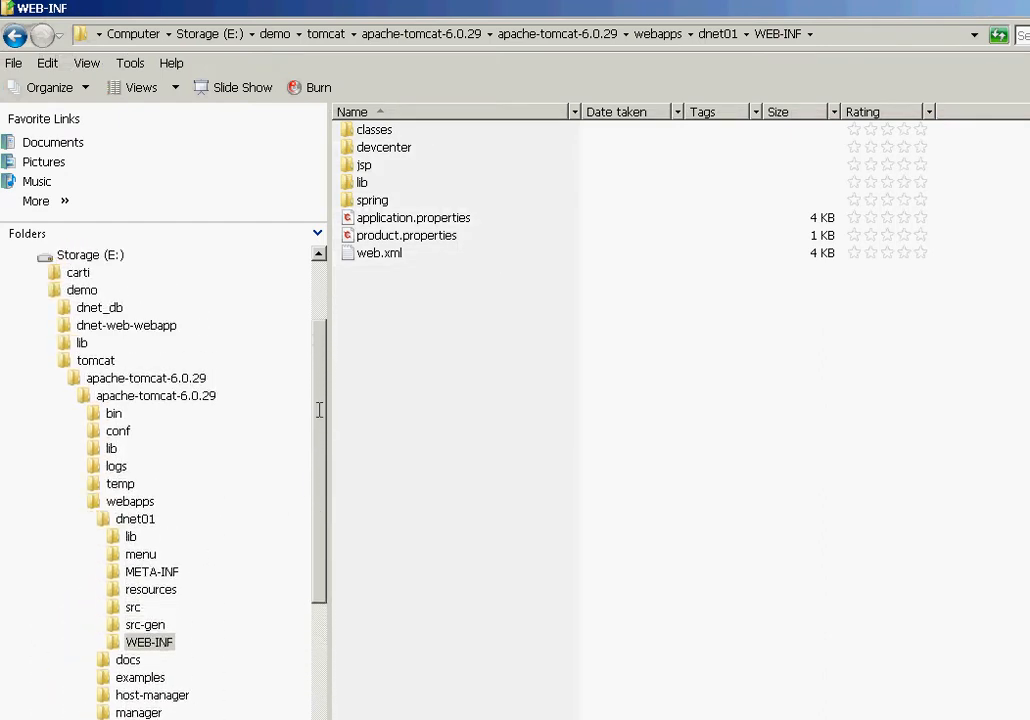
{"action": "left_click", "coordinate": [88, 342]}
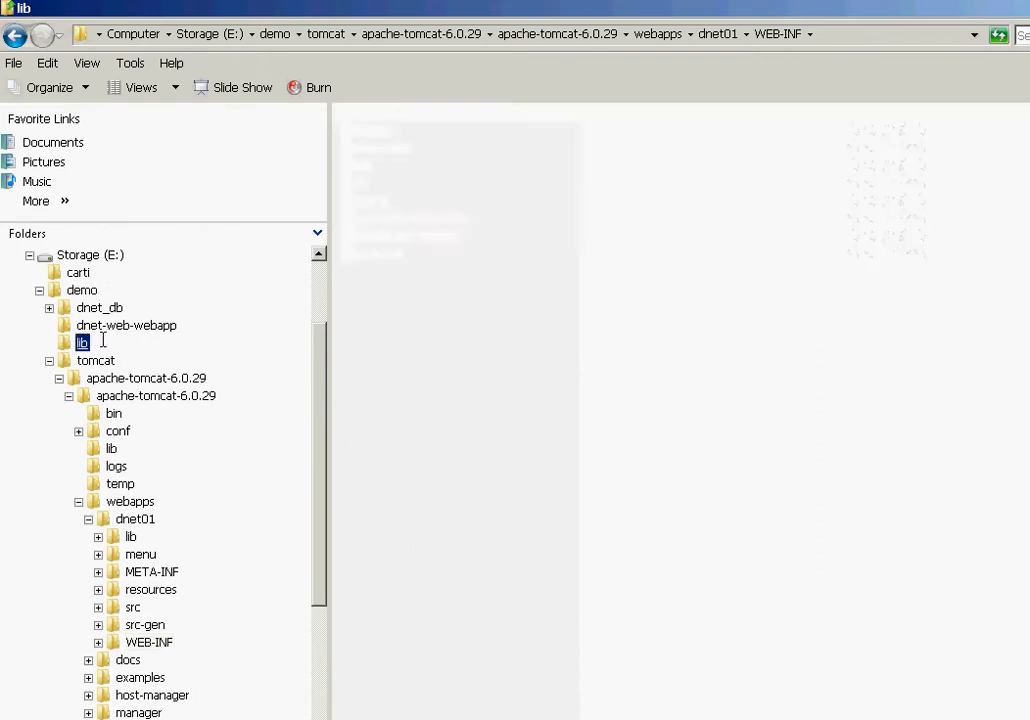
{"action": "left_click", "coordinate": [410, 148]}
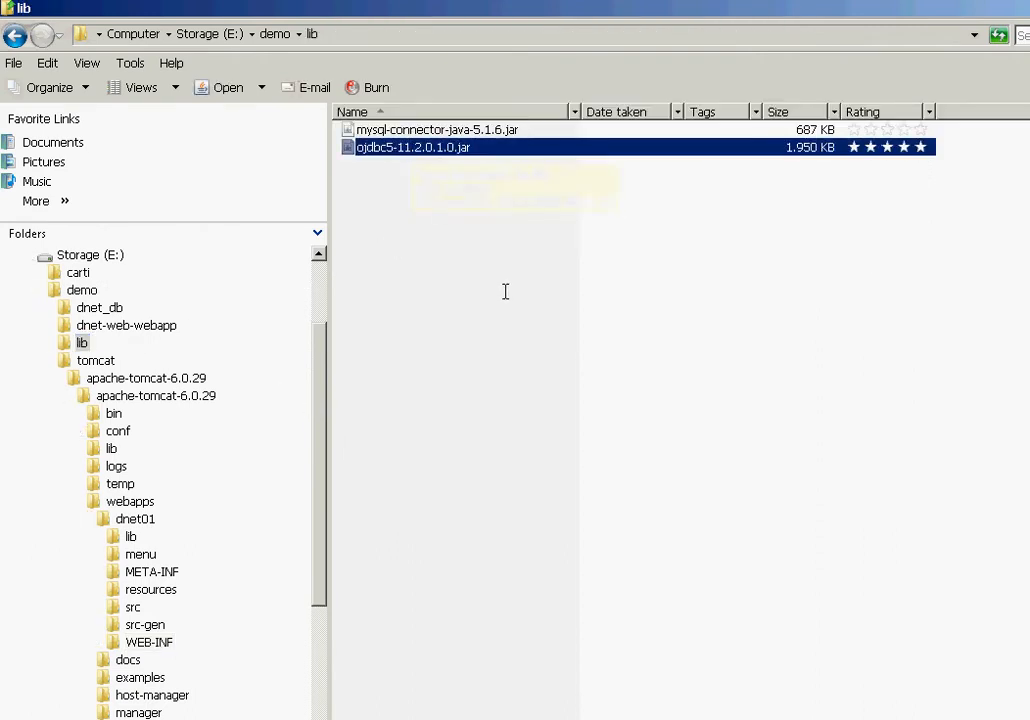
{"action": "left_click", "coordinate": [190, 395]}
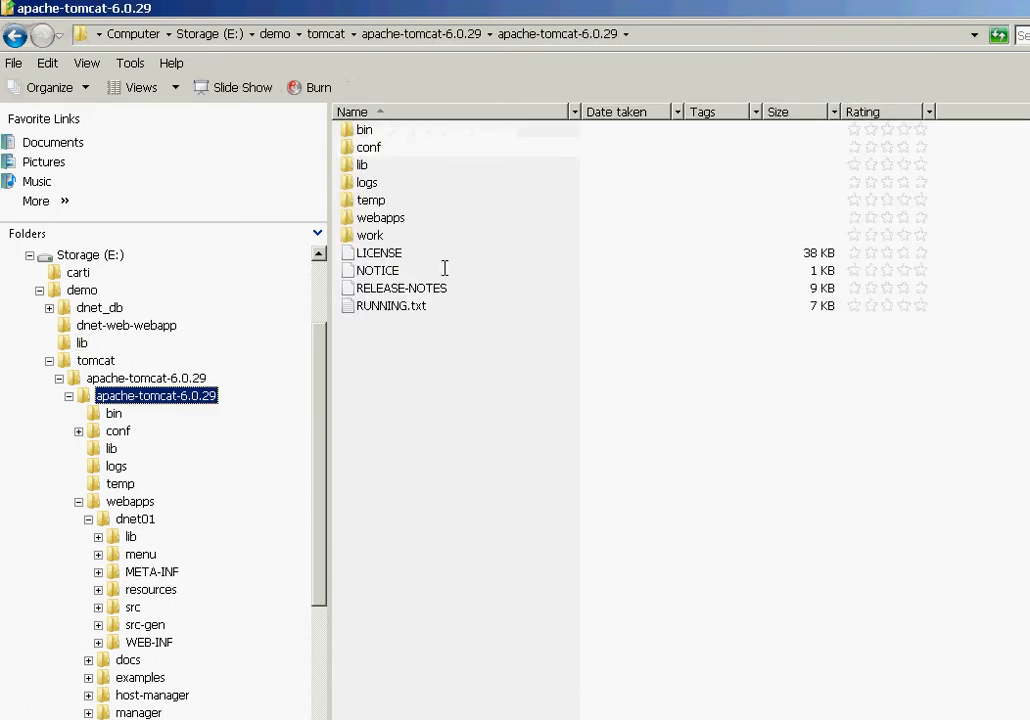
{"action": "double_click", "coordinate": [362, 164]}
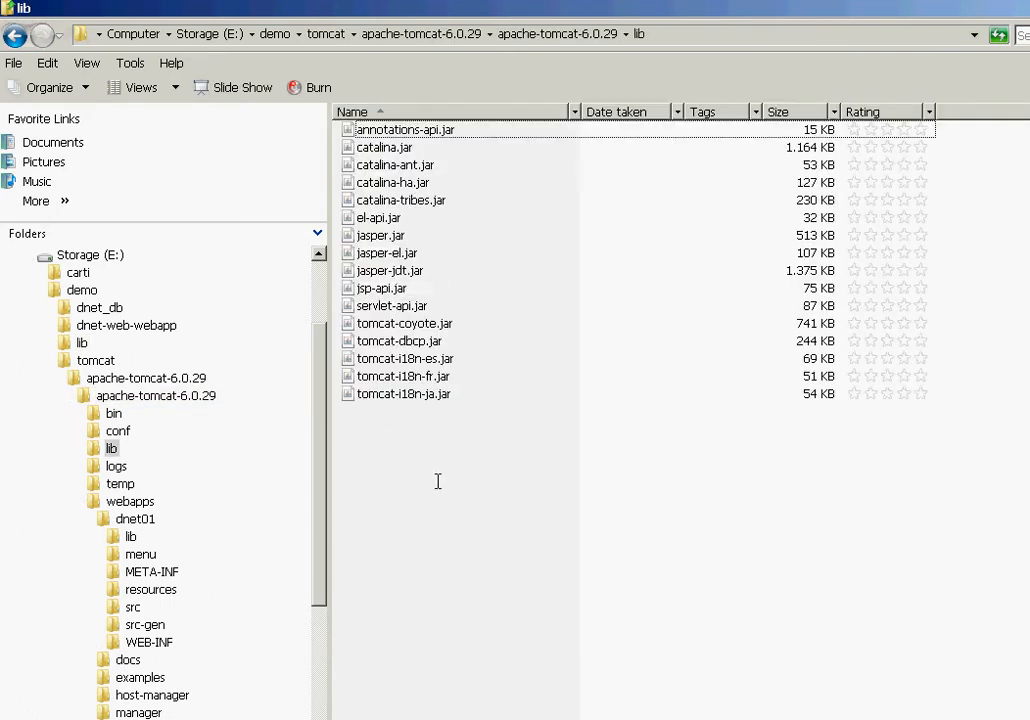
{"action": "key", "text": "ctrl+v"}
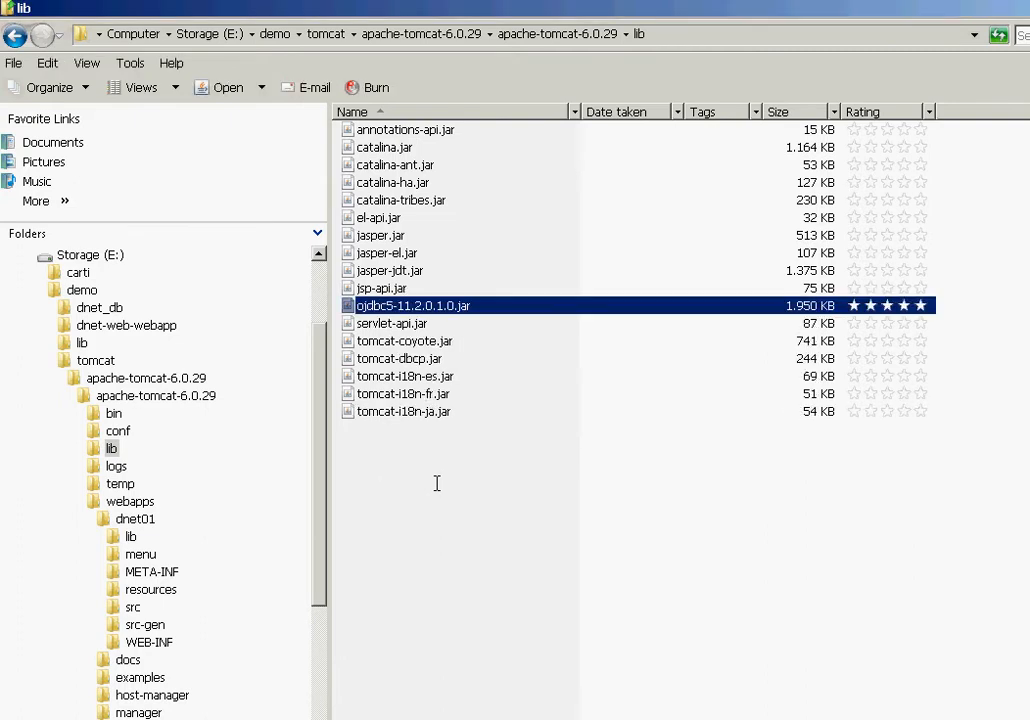
{"action": "left_click", "coordinate": [436, 483]}
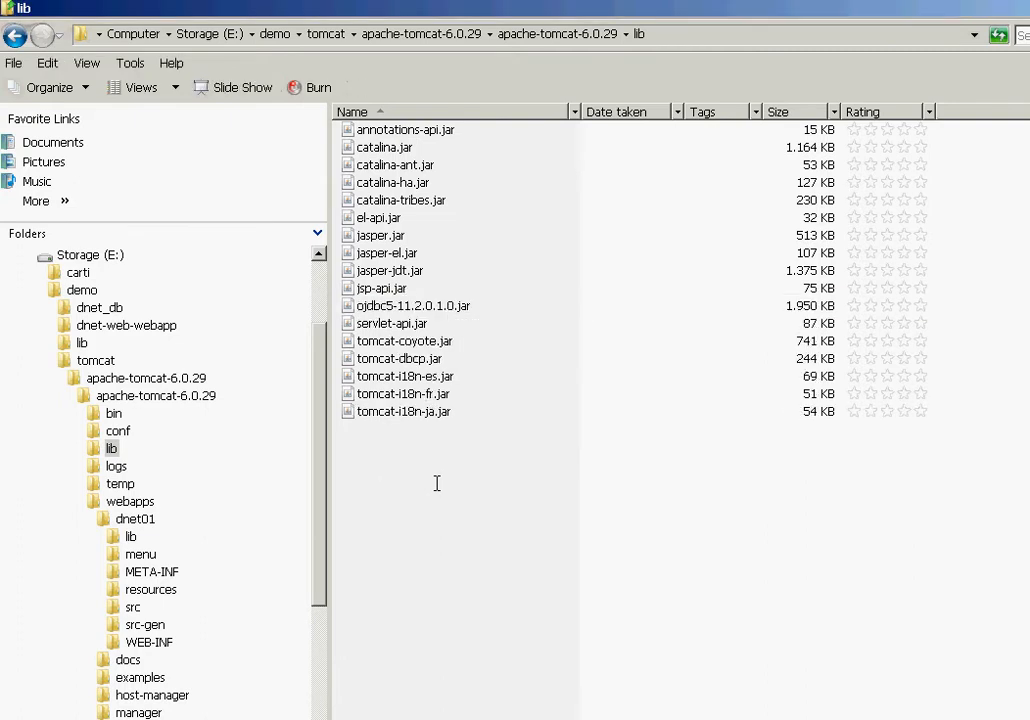
Step: Copy mysql-connector-java-5.1.6.jar into Tomcat's lib folder as well, then go to Tomcat's bin folder
{"action": "left_click", "coordinate": [81, 341]}
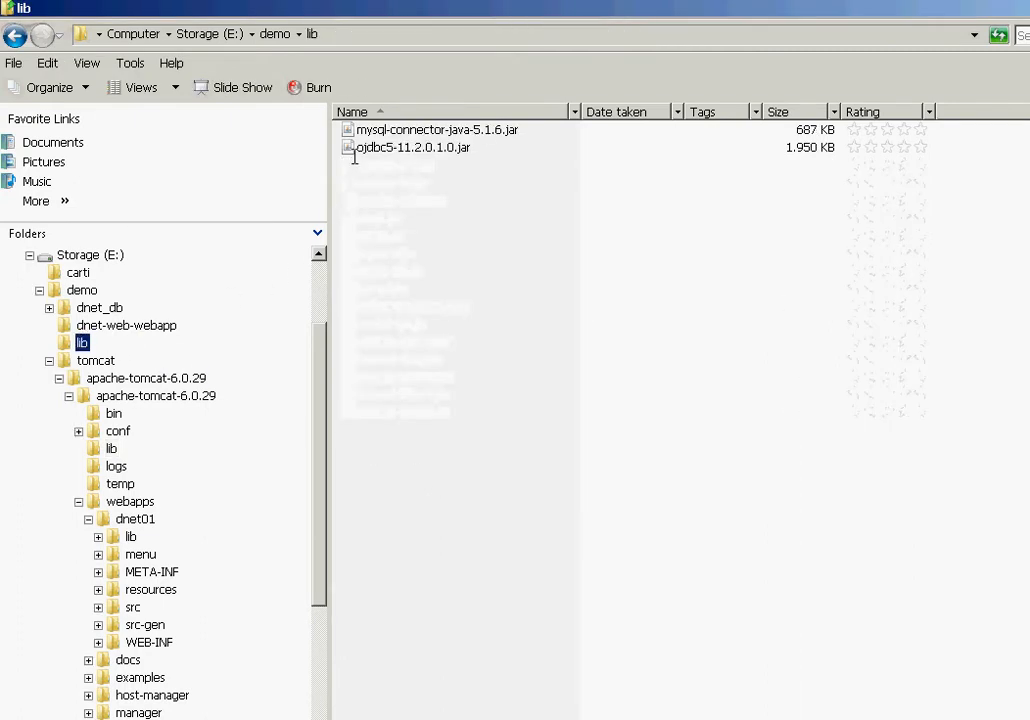
{"action": "left_click", "coordinate": [400, 130]}
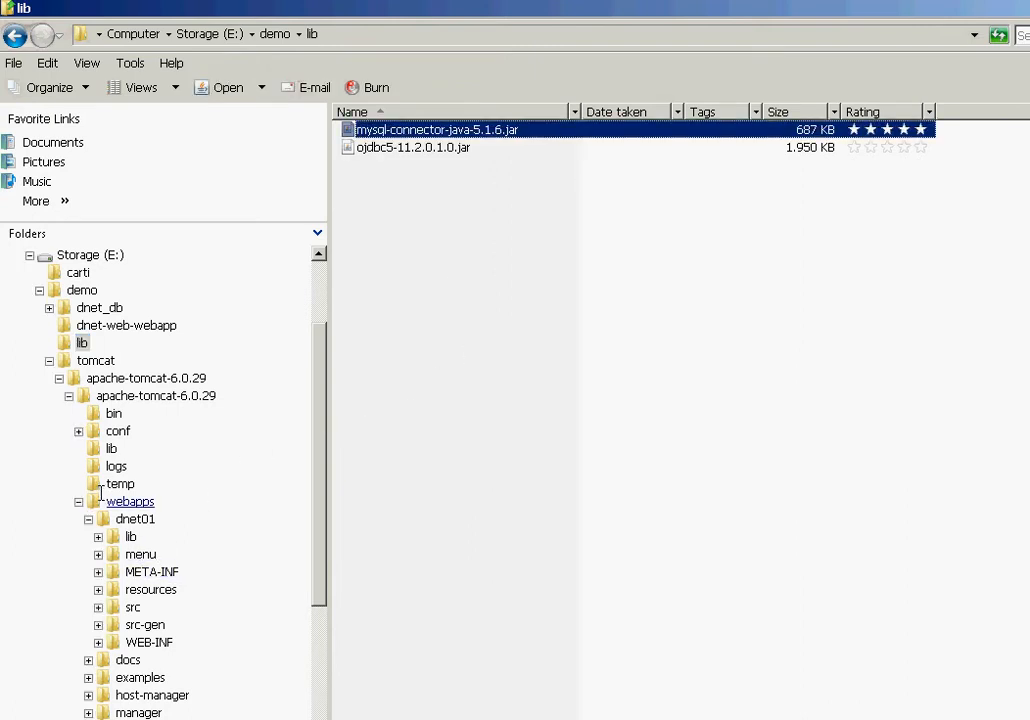
{"action": "left_click", "coordinate": [111, 448]}
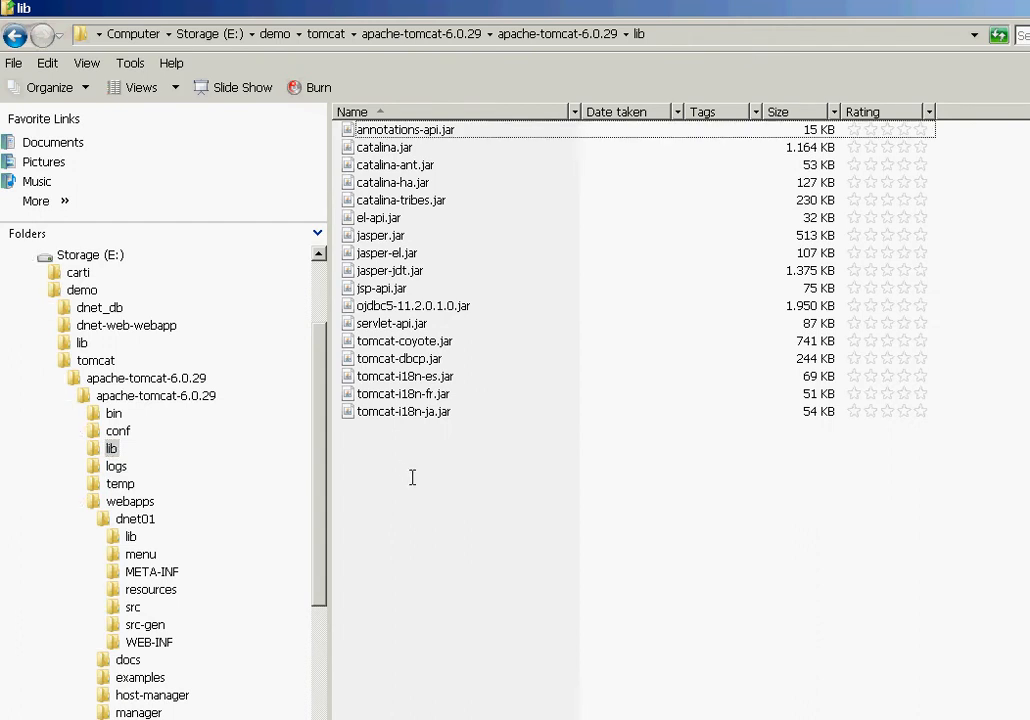
{"action": "key", "text": "ctrl+v"}
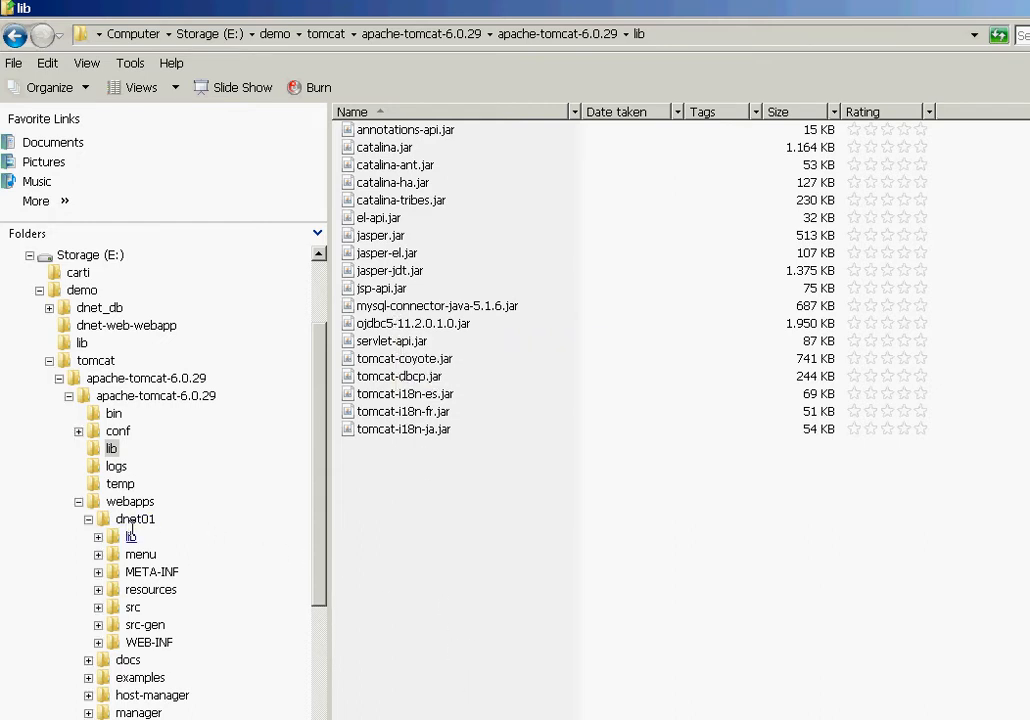
{"action": "left_click", "coordinate": [114, 413]}
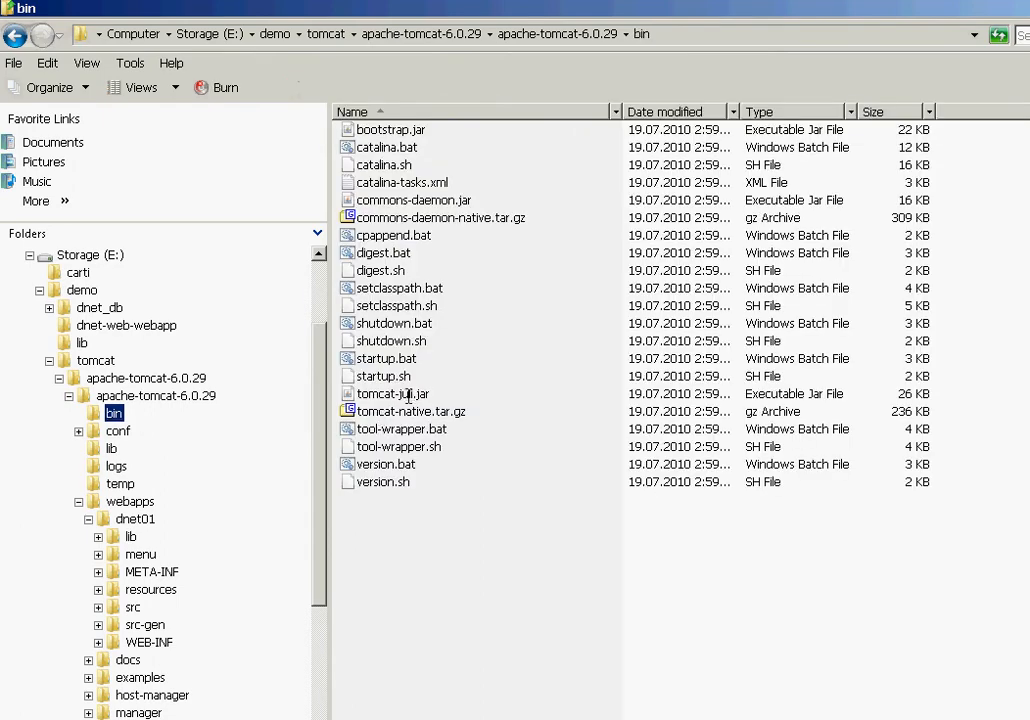
Step: Run shutdown.bat then startup.bat to restart Tomcat, then return to Firefox's manager page
{"action": "double_click", "coordinate": [380, 322]}
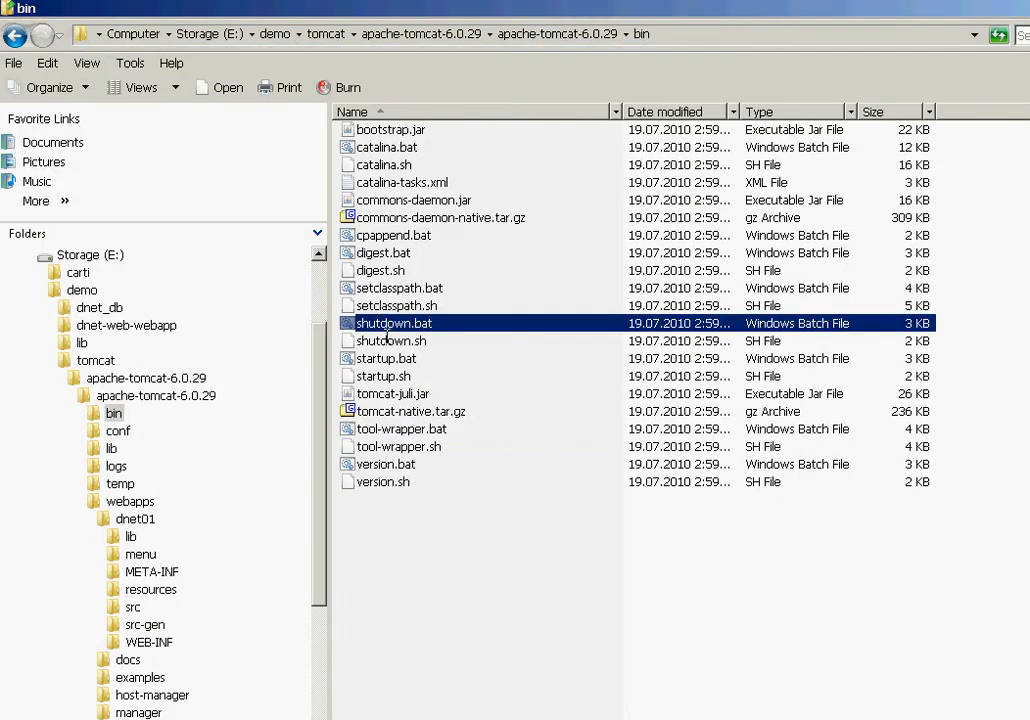
{"action": "double_click", "coordinate": [380, 359]}
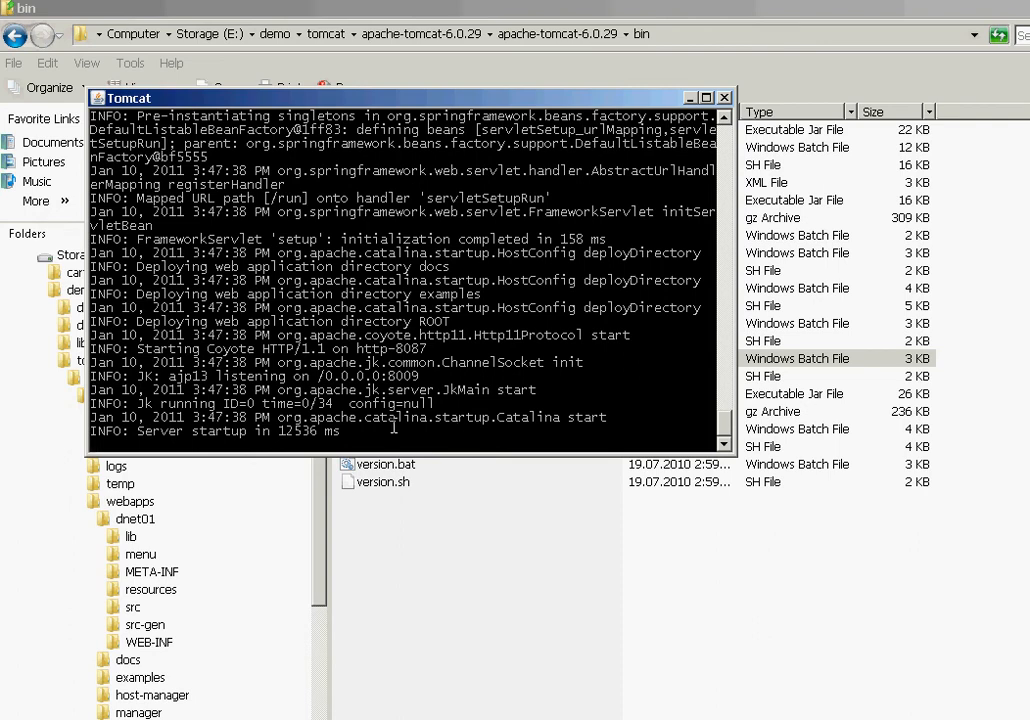
{"action": "left_click", "coordinate": [518, 537]}
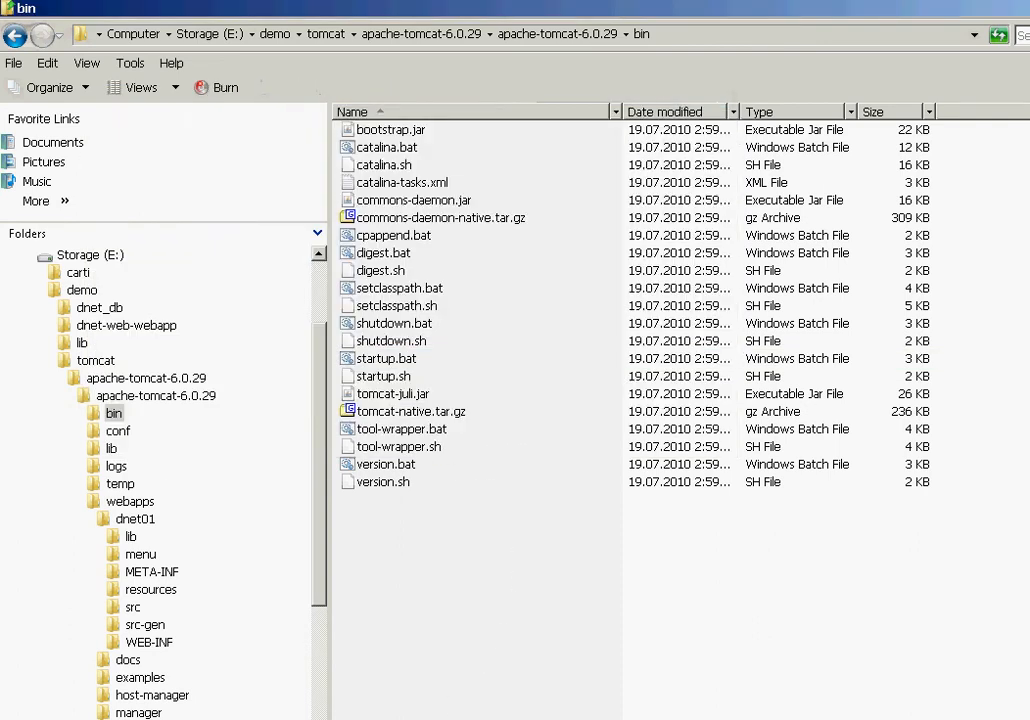
{"action": "left_click", "coordinate": [433, 718]}
{"action": "left_click", "coordinate": [584, 116]}
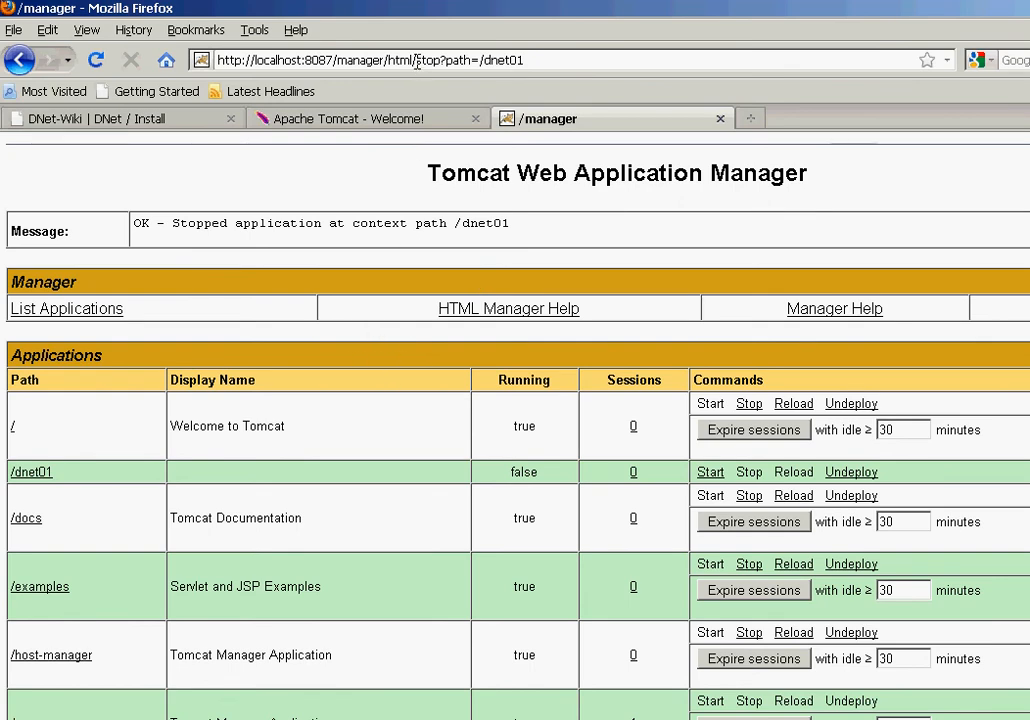
Step: Remove 'stop?path=/dnet01' from the manager URL, reload to confirm /dnet01 runs, and open a new tab
{"action": "left_click_drag", "start_coordinate": [416, 60], "coordinate": [634, 64]}
{"action": "key", "text": "BackSpace"}
{"action": "key", "text": "Return"}
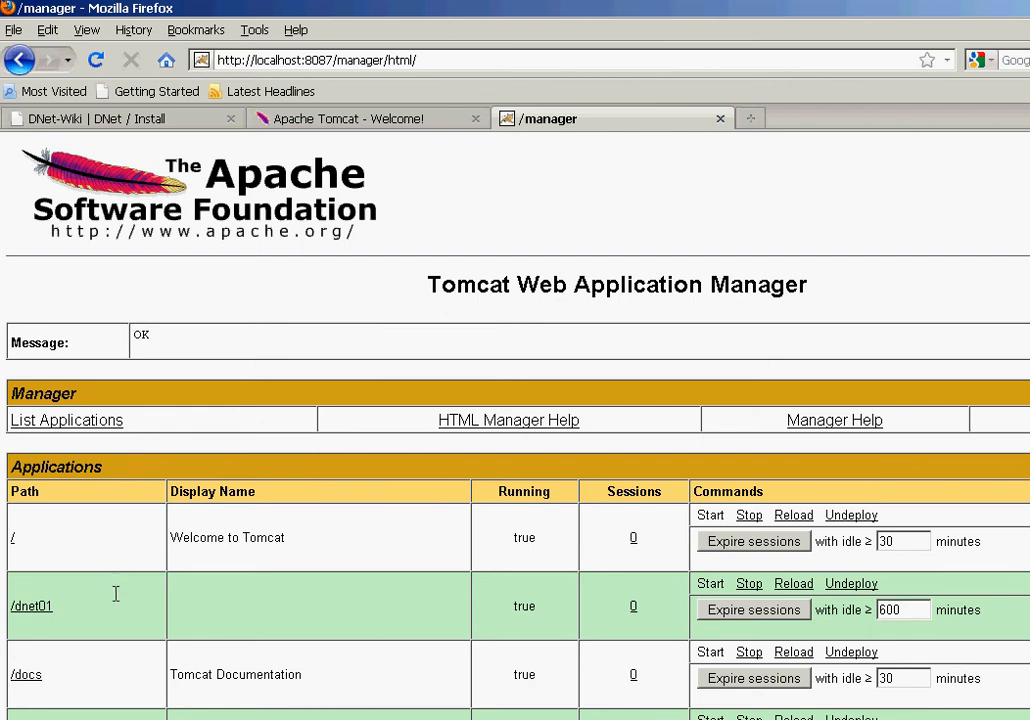
{"action": "left_click_drag", "start_coordinate": [71, 605], "coordinate": [2, 601]}
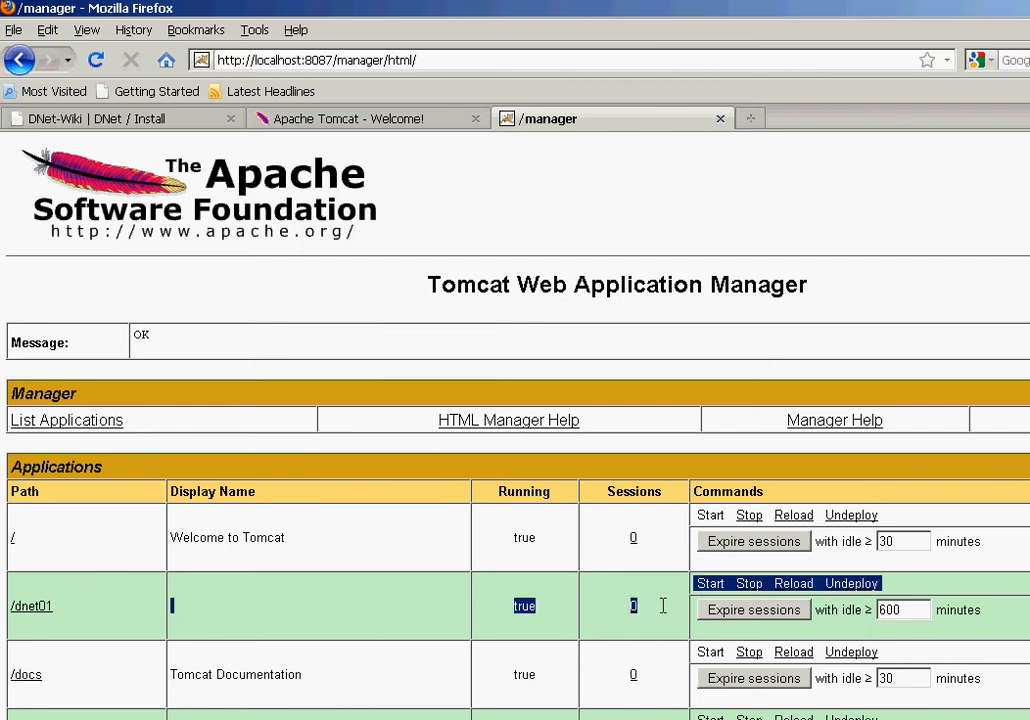
{"action": "left_click", "coordinate": [662, 605]}
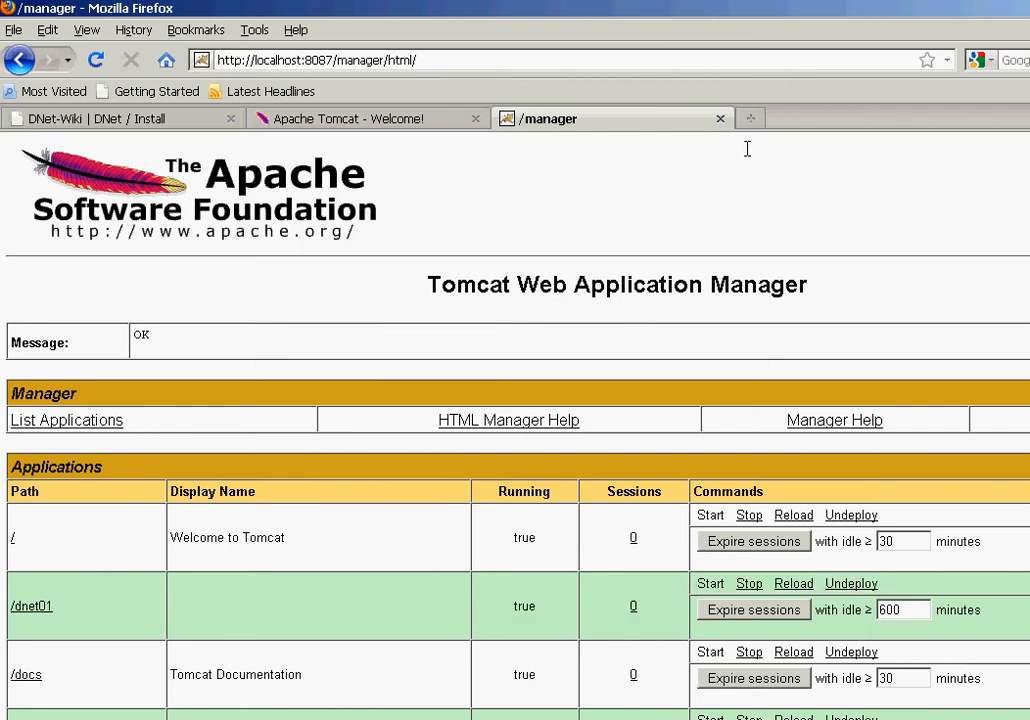
{"action": "left_click", "coordinate": [752, 118]}
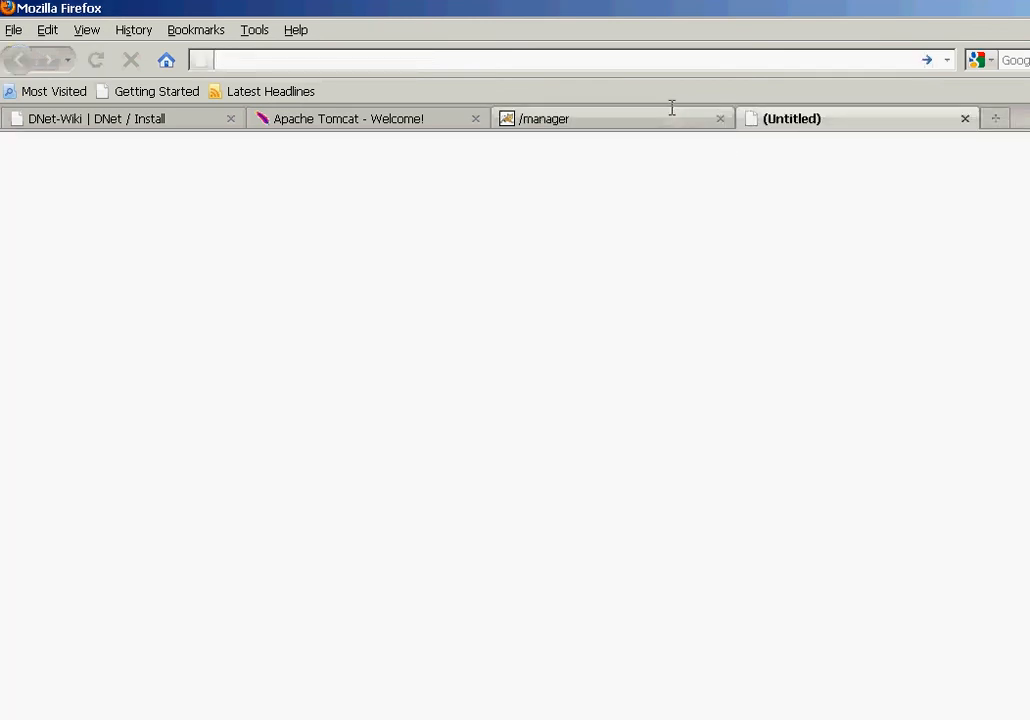
{"action": "type", "text": "loc"}
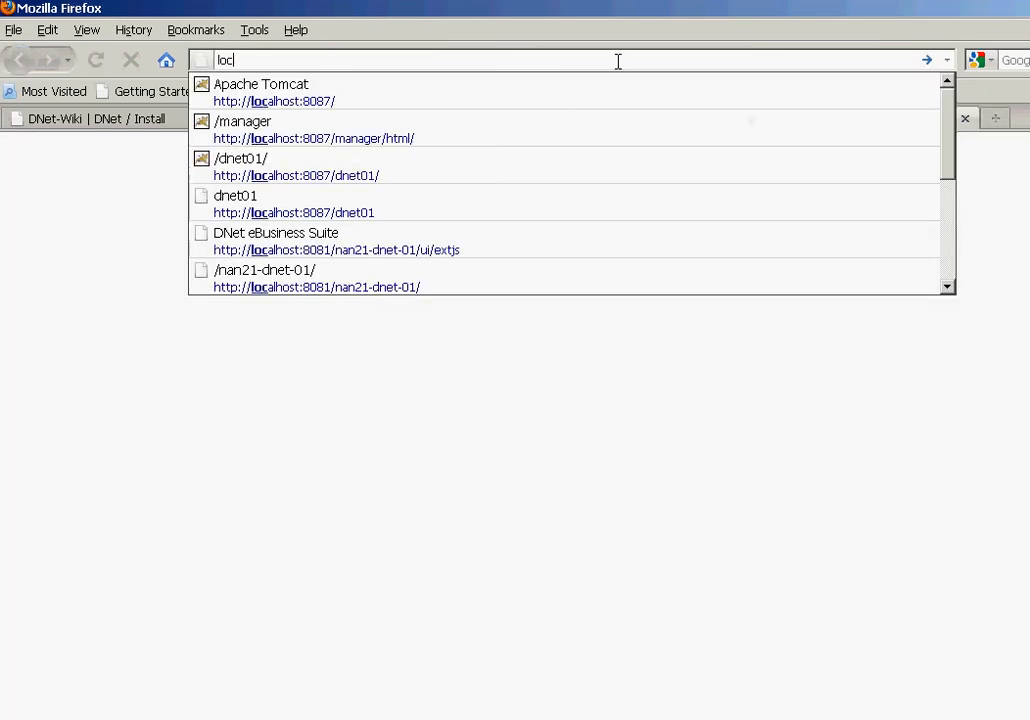
{"action": "key", "text": "Down"}
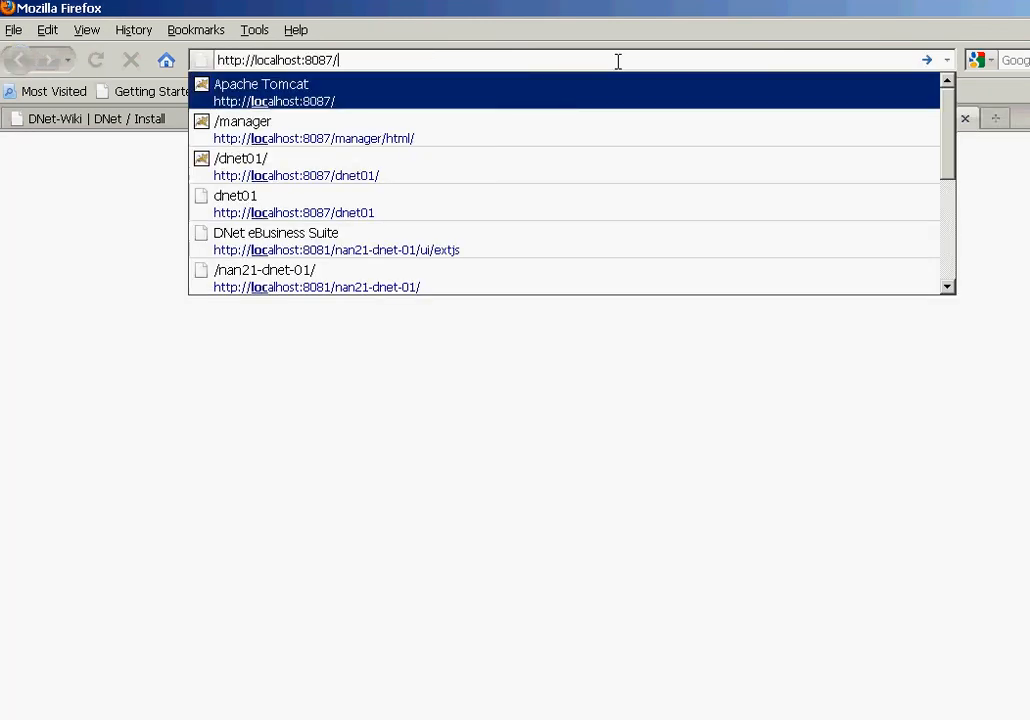
{"action": "type", "text": "dnet0"}
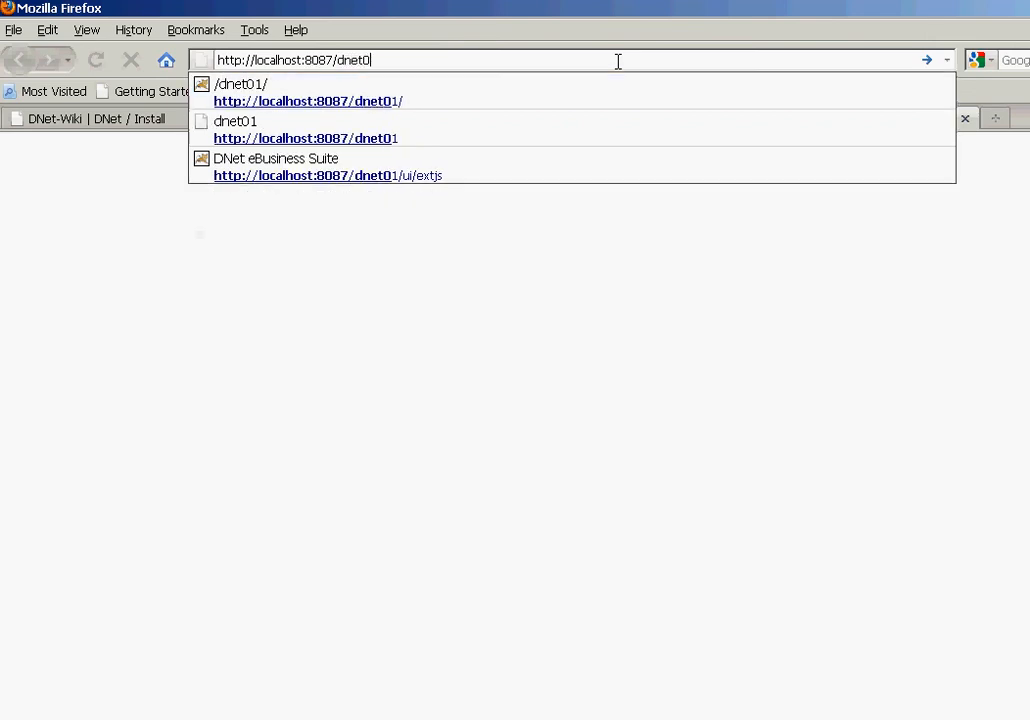
{"action": "type", "text": "1"}
{"action": "key", "text": "Return"}
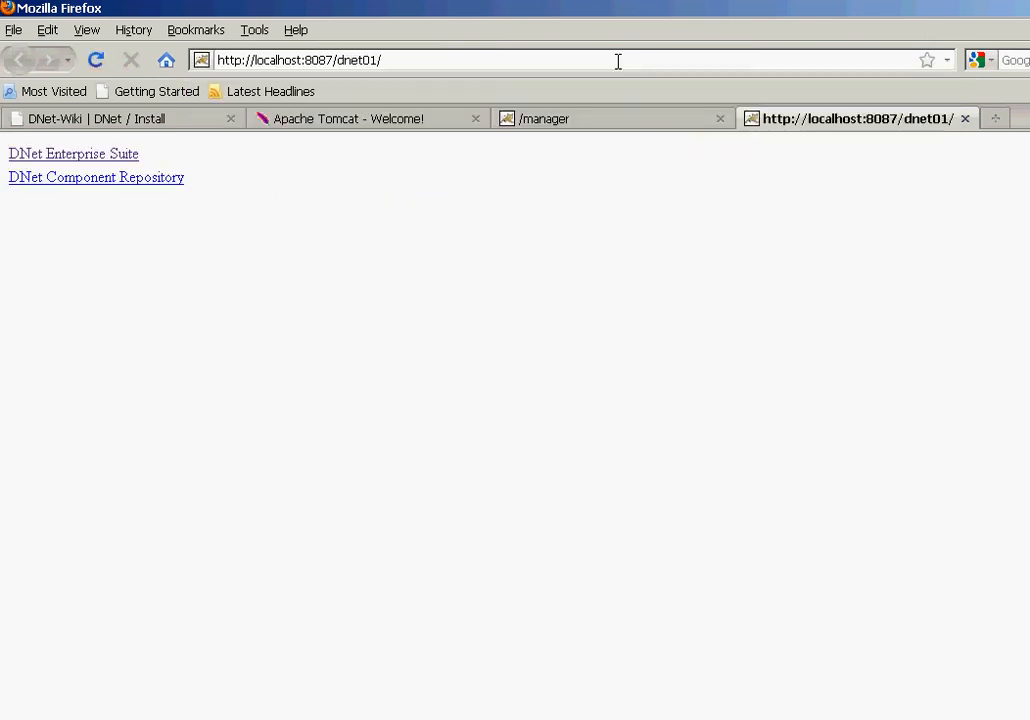
{"action": "left_click", "coordinate": [30, 155]}
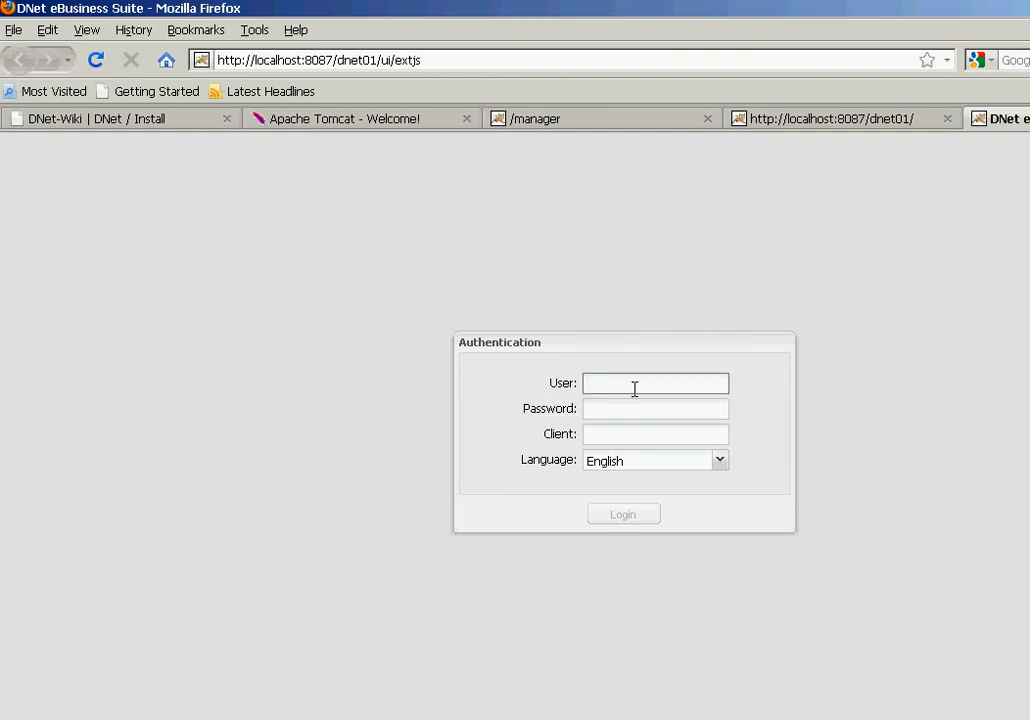
Step: Enter the user name and the account password in the login form
{"action": "type", "text": "admin"}
{"action": "key", "text": "Tab"}
{"action": "type", "text": "admin"}
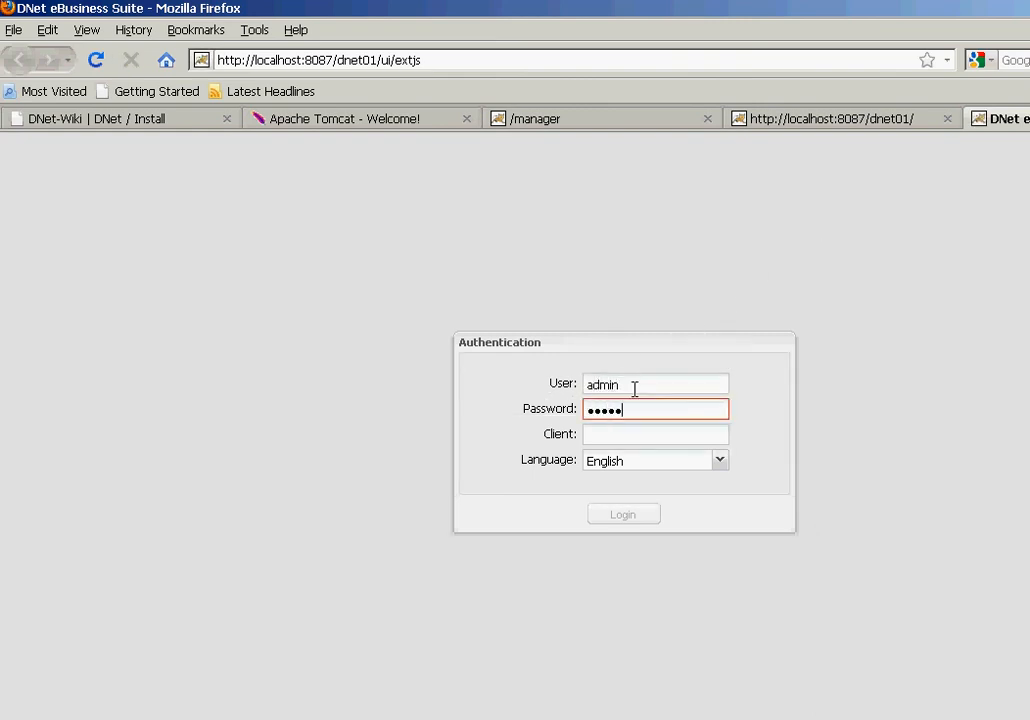
Step: Set Client to SYS after trying TEST and PROD, keep English, and submit the login
{"action": "key", "text": "Tab"}
{"action": "type", "text": "SYS"}
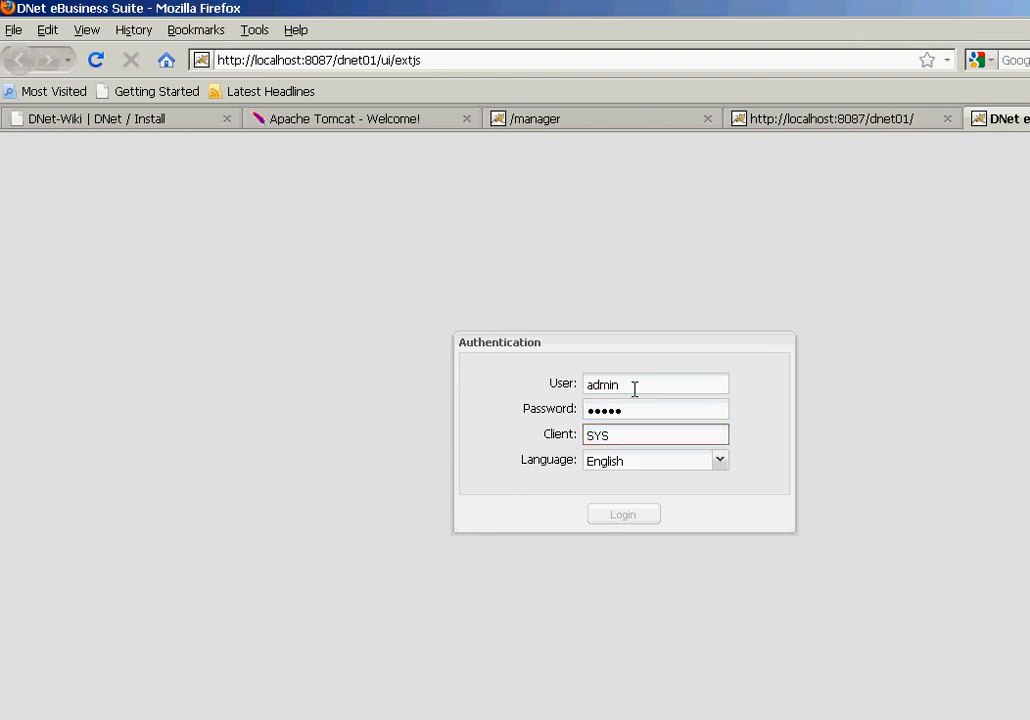
{"action": "left_click_drag", "start_coordinate": [632, 438], "coordinate": [566, 433]}
{"action": "key", "text": "BackSpace"}
{"action": "type", "text": "TEST"}
{"action": "key", "text": "BackSpace"}
{"action": "key", "text": "BackSpace"}
{"action": "key", "text": "BackSpace"}
{"action": "key", "text": "BackSpace"}
{"action": "type", "text": "PROD"}
{"action": "left_click_drag", "start_coordinate": [660, 433], "coordinate": [531, 441]}
{"action": "type", "text": "SYS"}
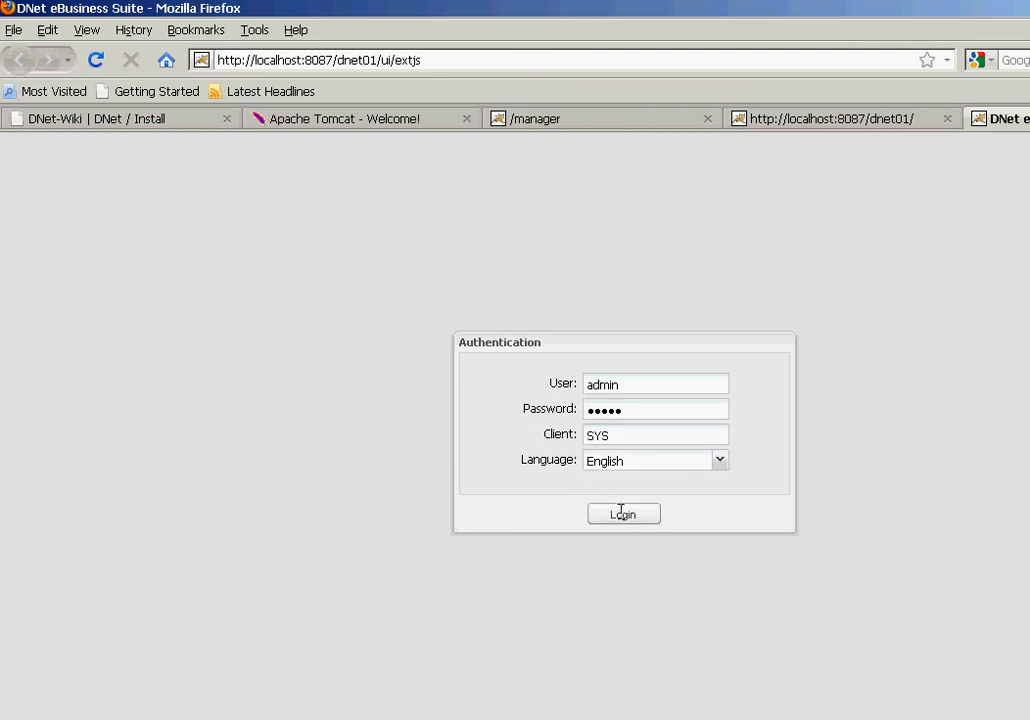
{"action": "left_click", "coordinate": [621, 512]}
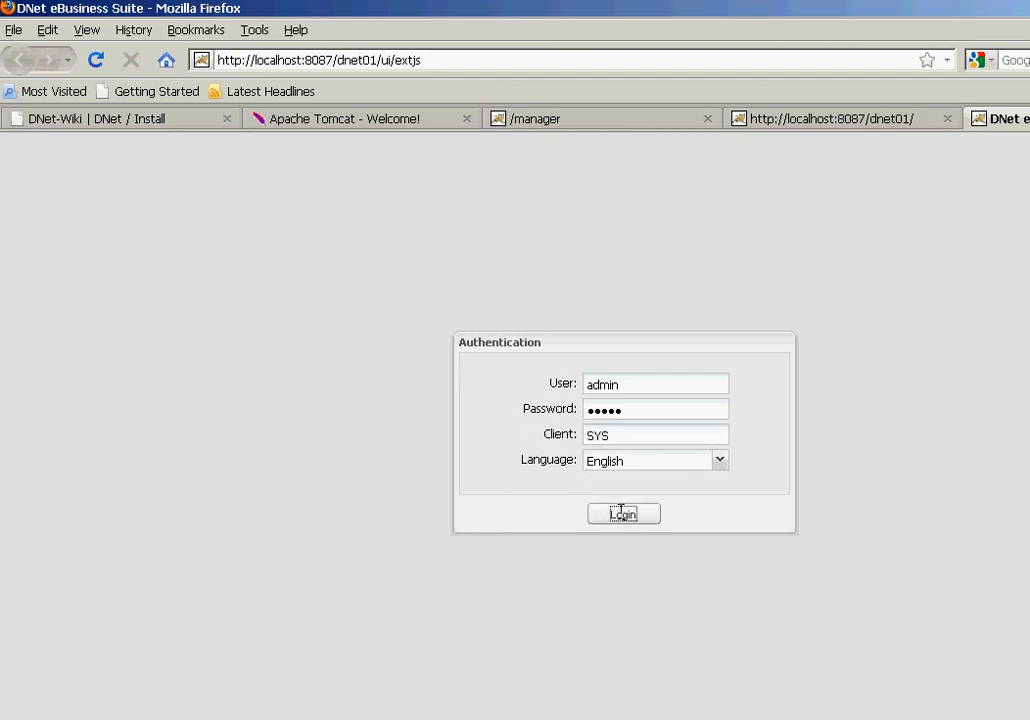